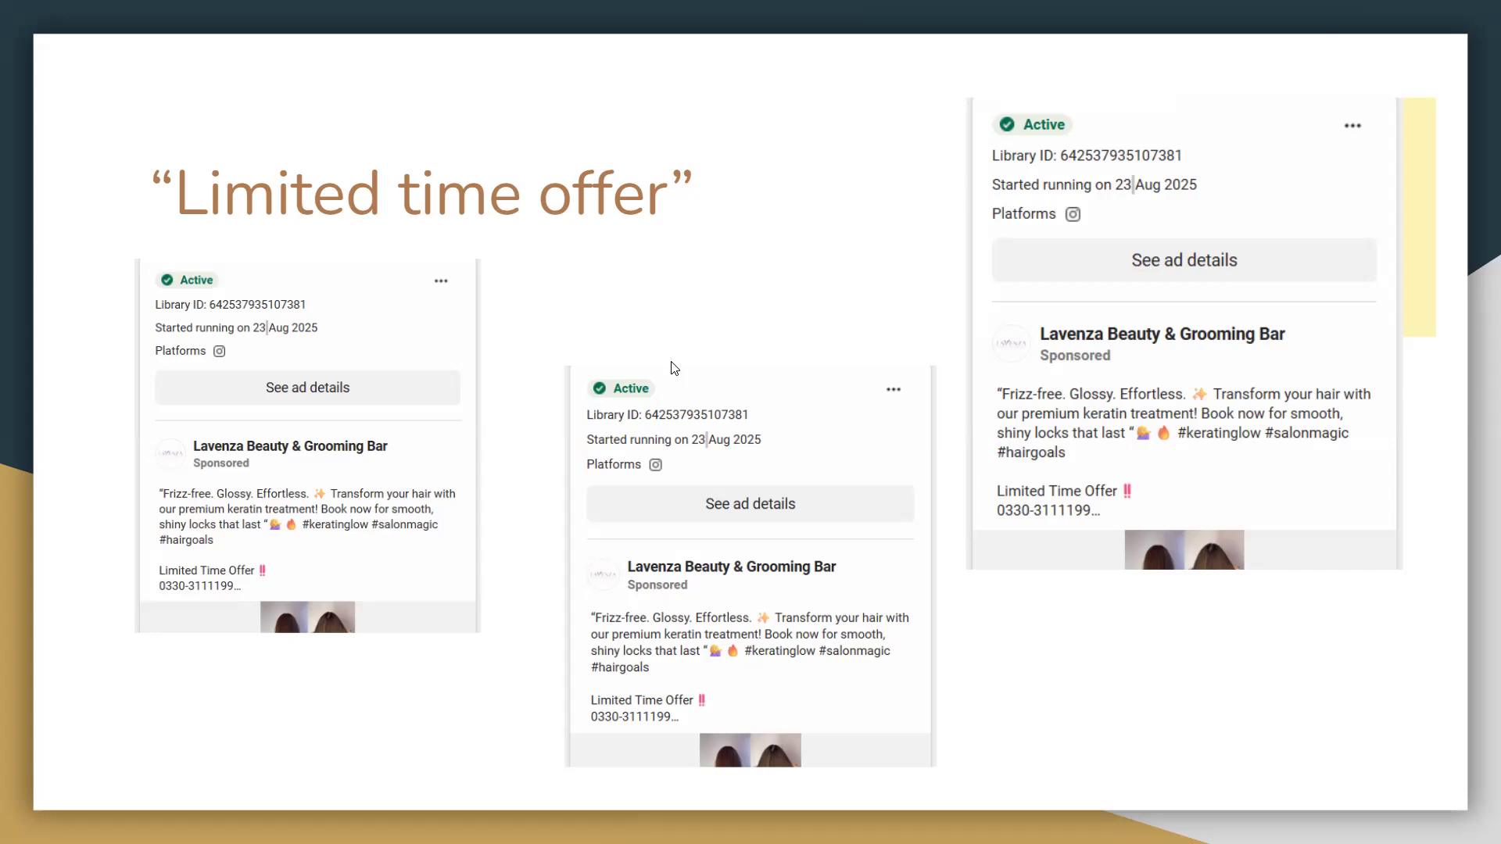
# Leave the slideshow and try the Swiss and Beach Day themes on the presentation.
pyautogui.press('Escape')
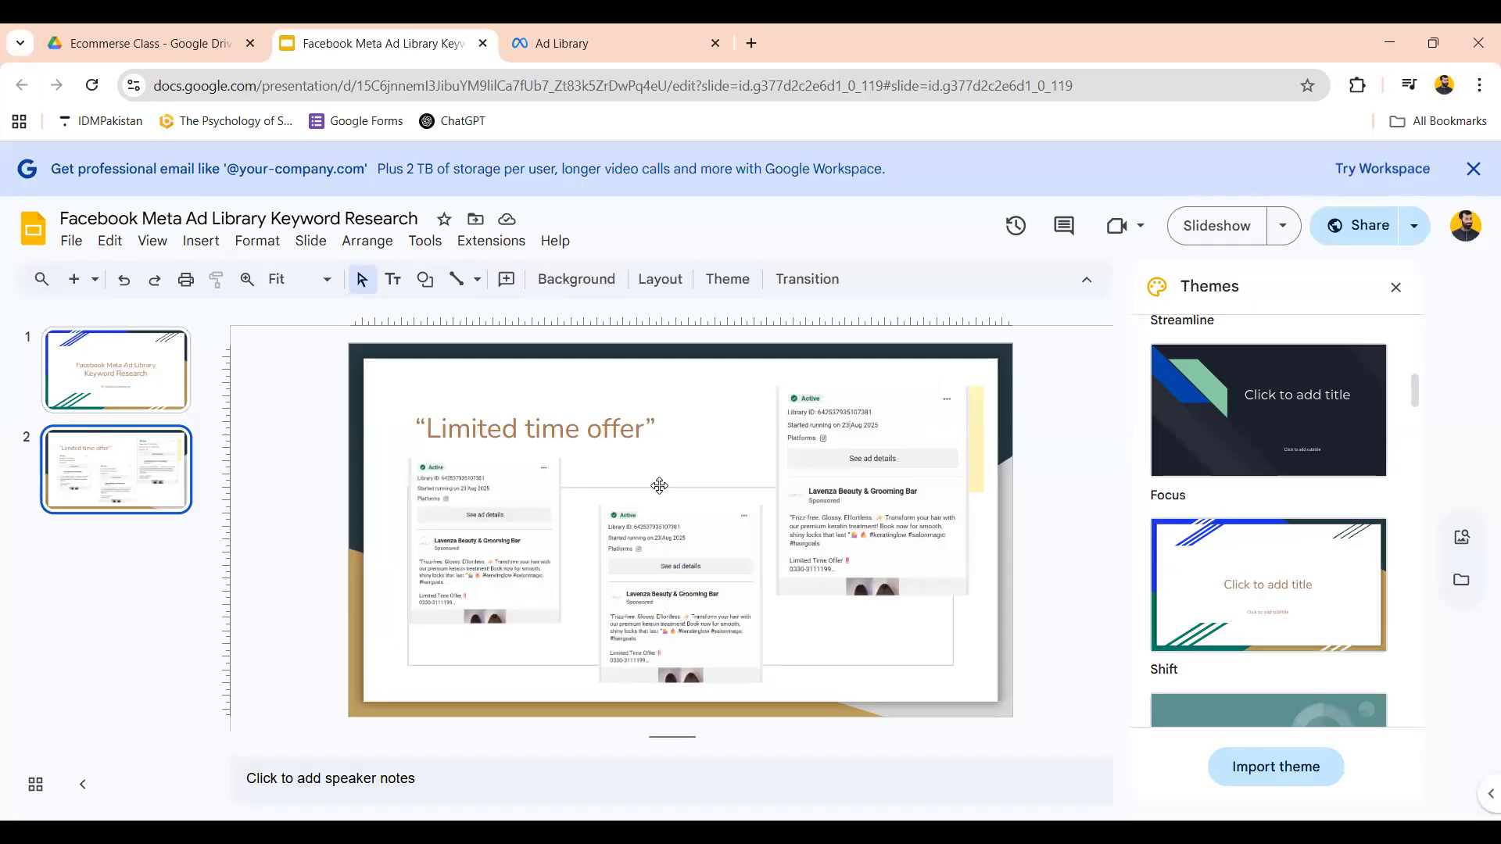
pyautogui.scroll(-5, 1263, 664)
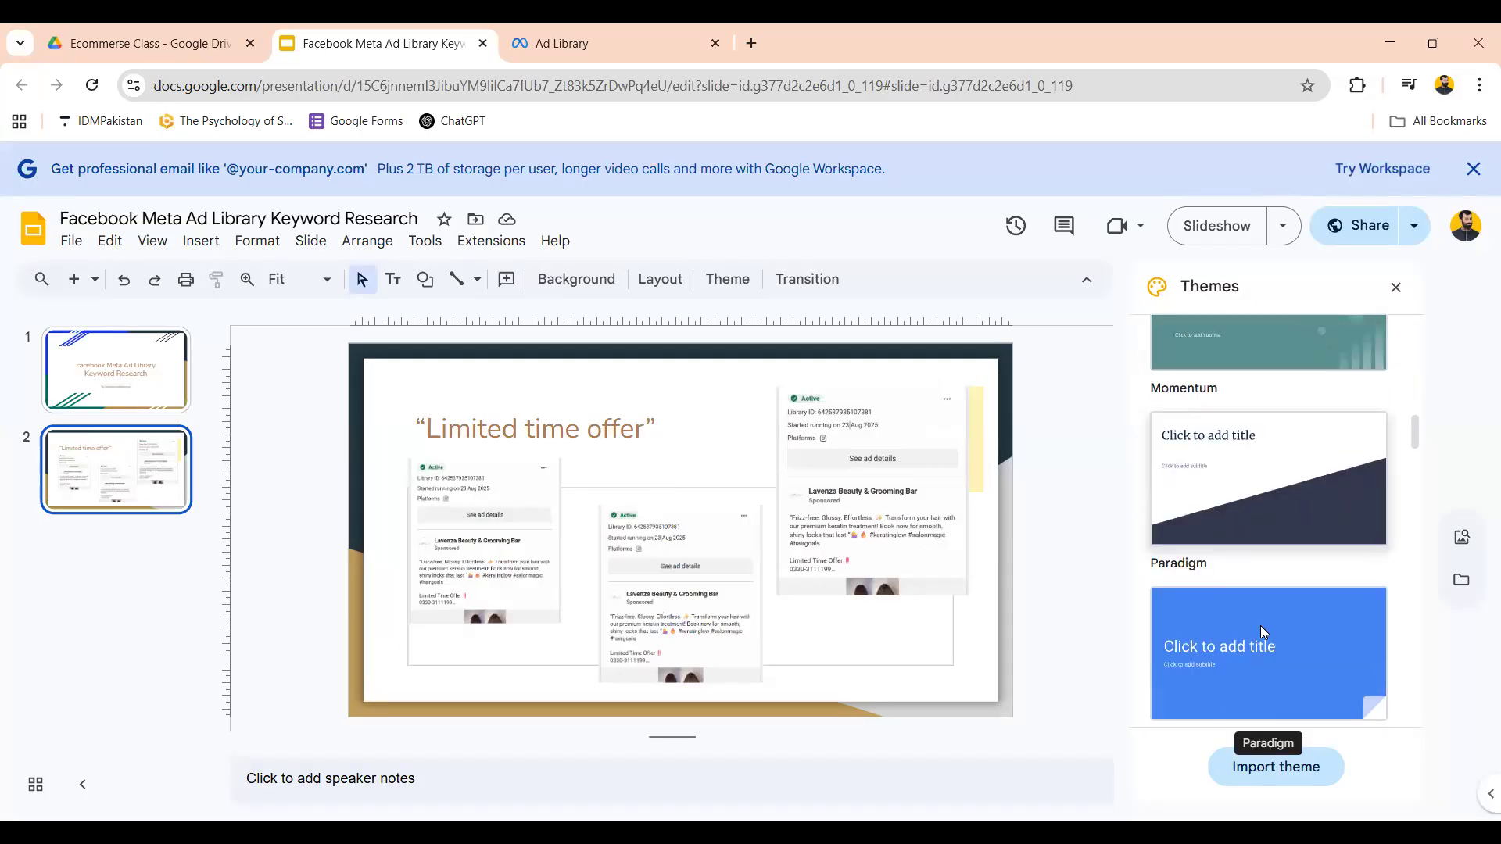
pyautogui.scroll(-3, 1261, 627)
pyautogui.click(1261, 627)
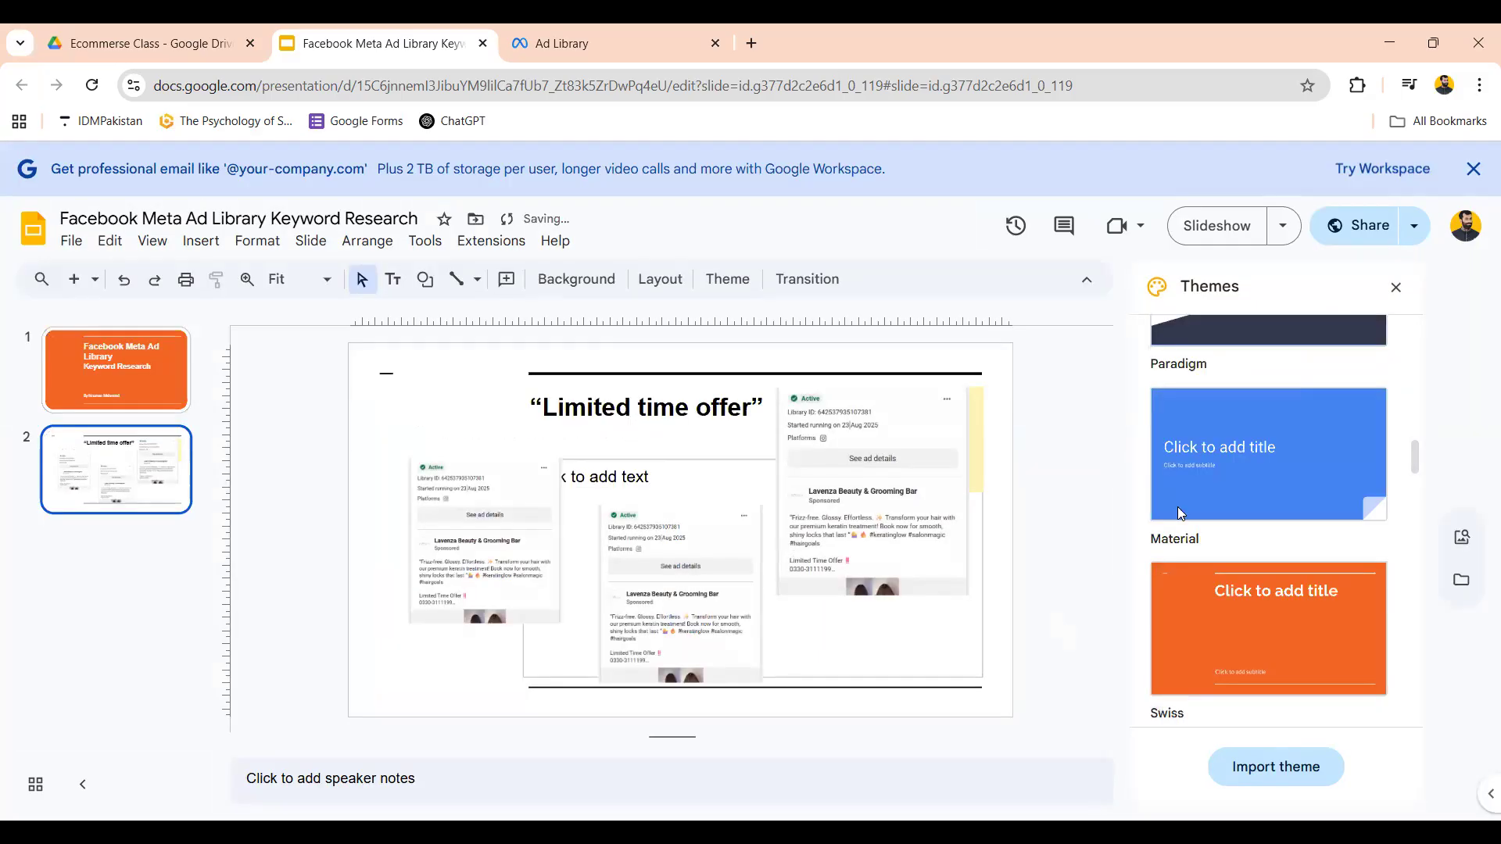
pyautogui.scroll(-5, 1293, 503)
pyautogui.click(1278, 426)
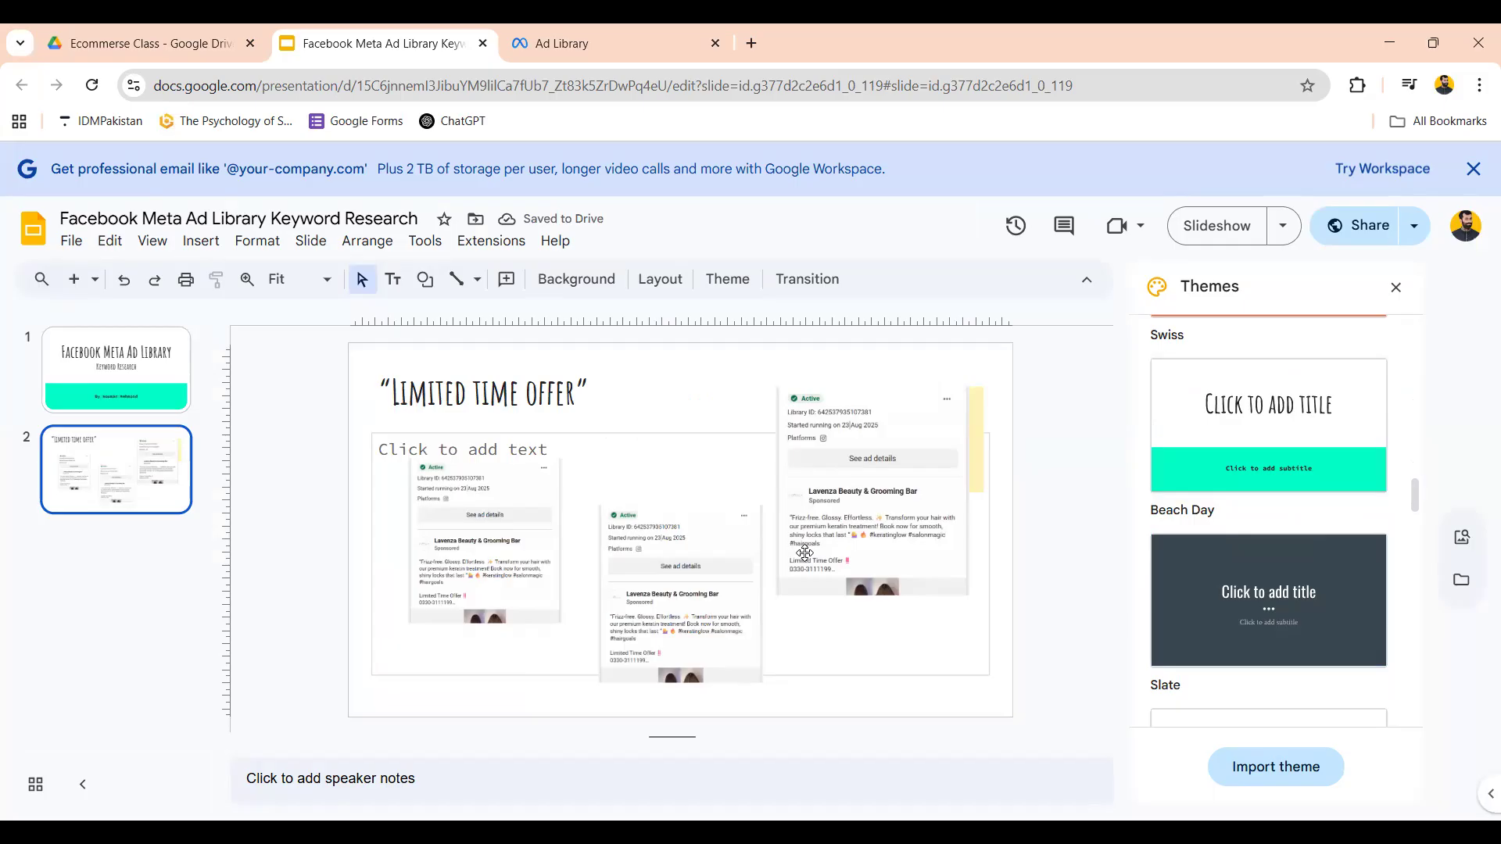
# Delete the yellow strip behind the rightmost ad screenshot and shrink that screenshot to about 7 by 7.5 cm.
pyautogui.click(974, 470)
pyautogui.press('Delete')
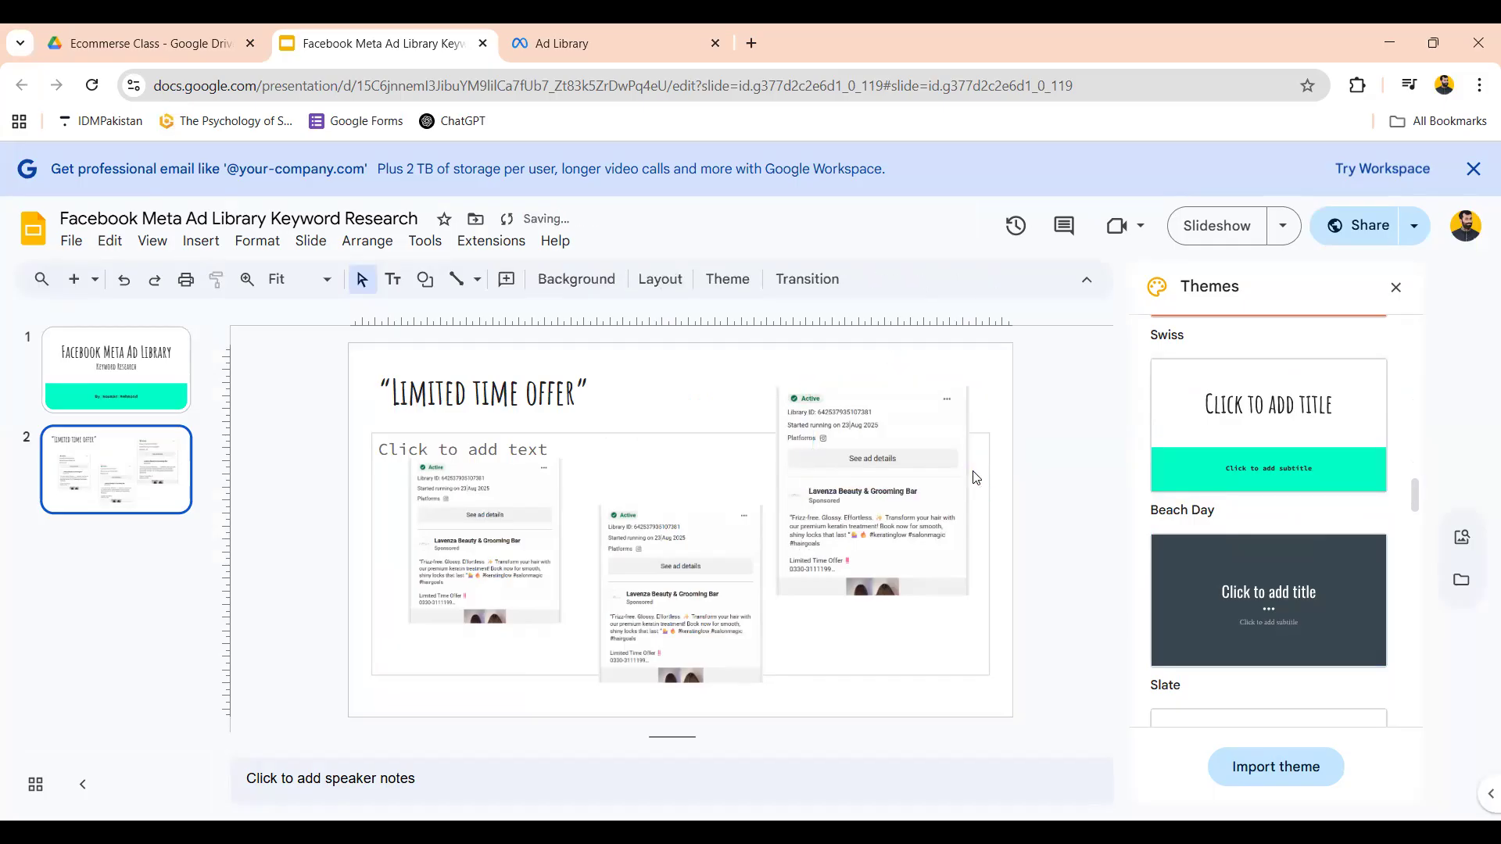
pyautogui.click(824, 473)
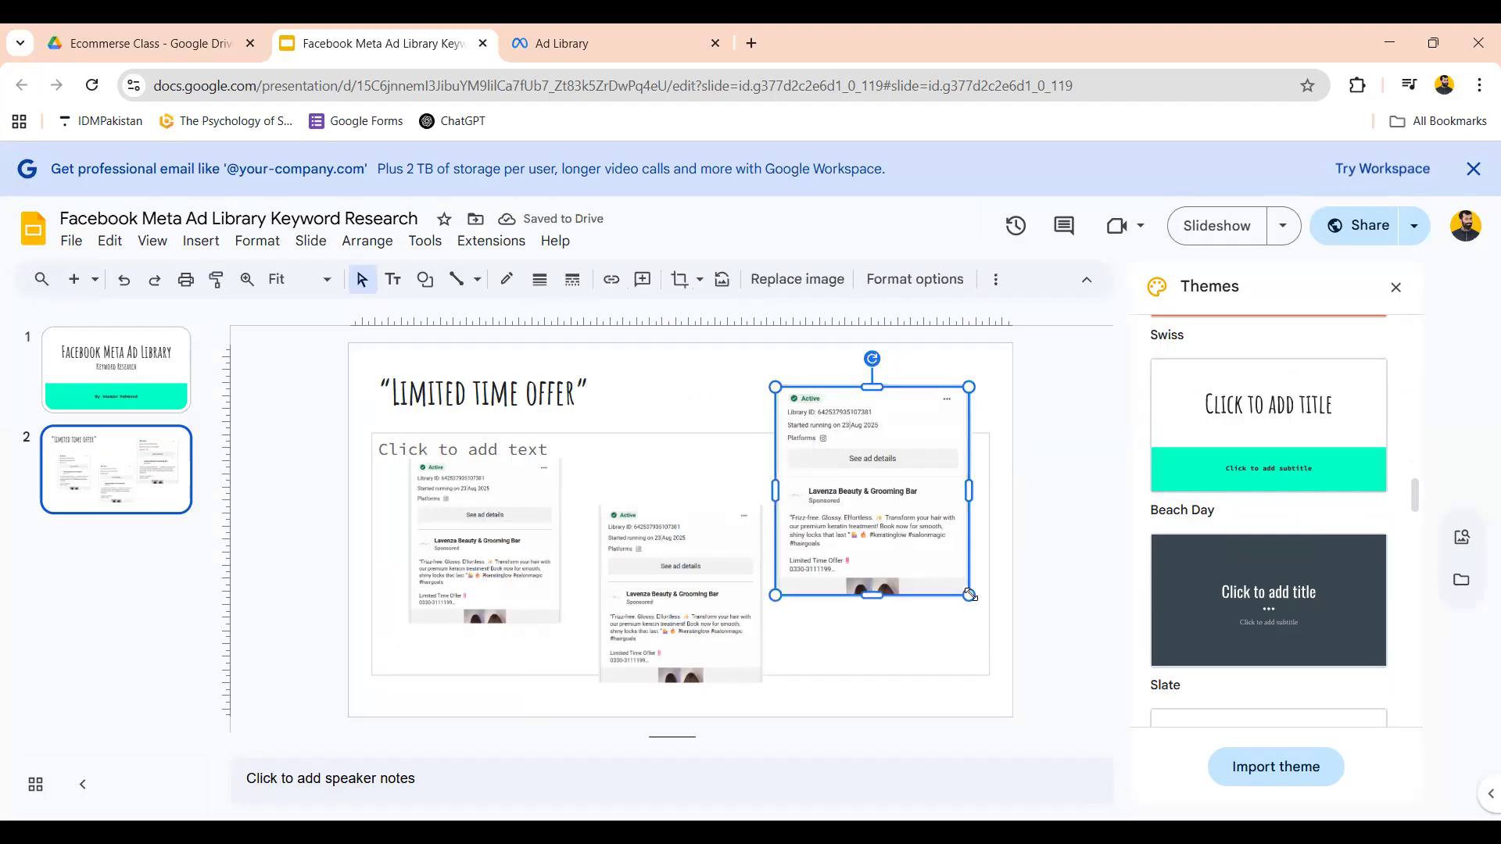
pyautogui.moveTo(926, 591); pyautogui.dragTo(896, 582)
pyautogui.moveTo(882, 517); pyautogui.dragTo(890, 513)
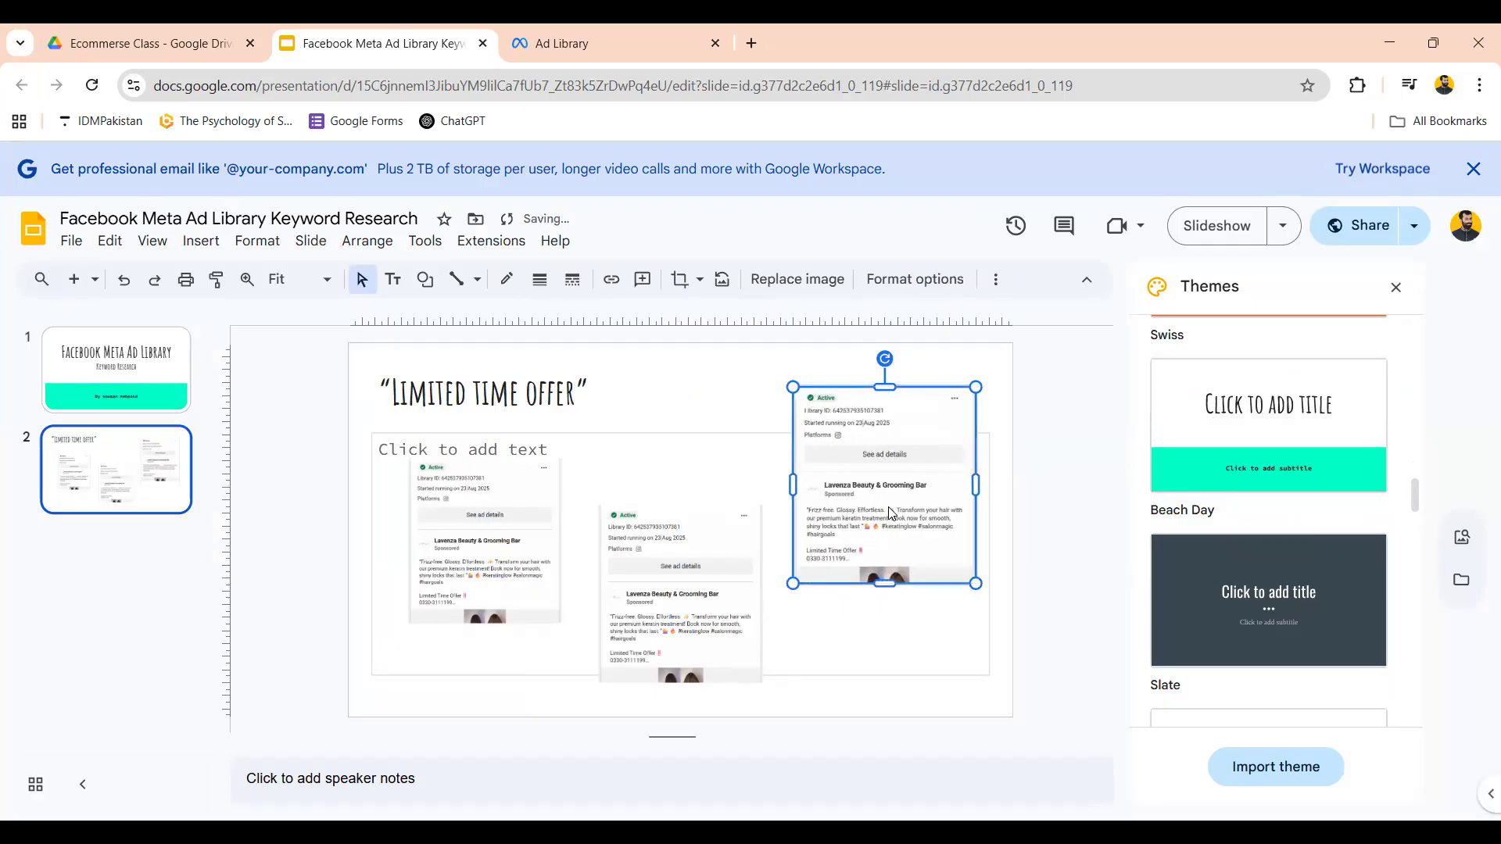
# Set the rightmost ad screenshot's size to 7 cm wide and 9 cm high.
pyautogui.click(960, 281)
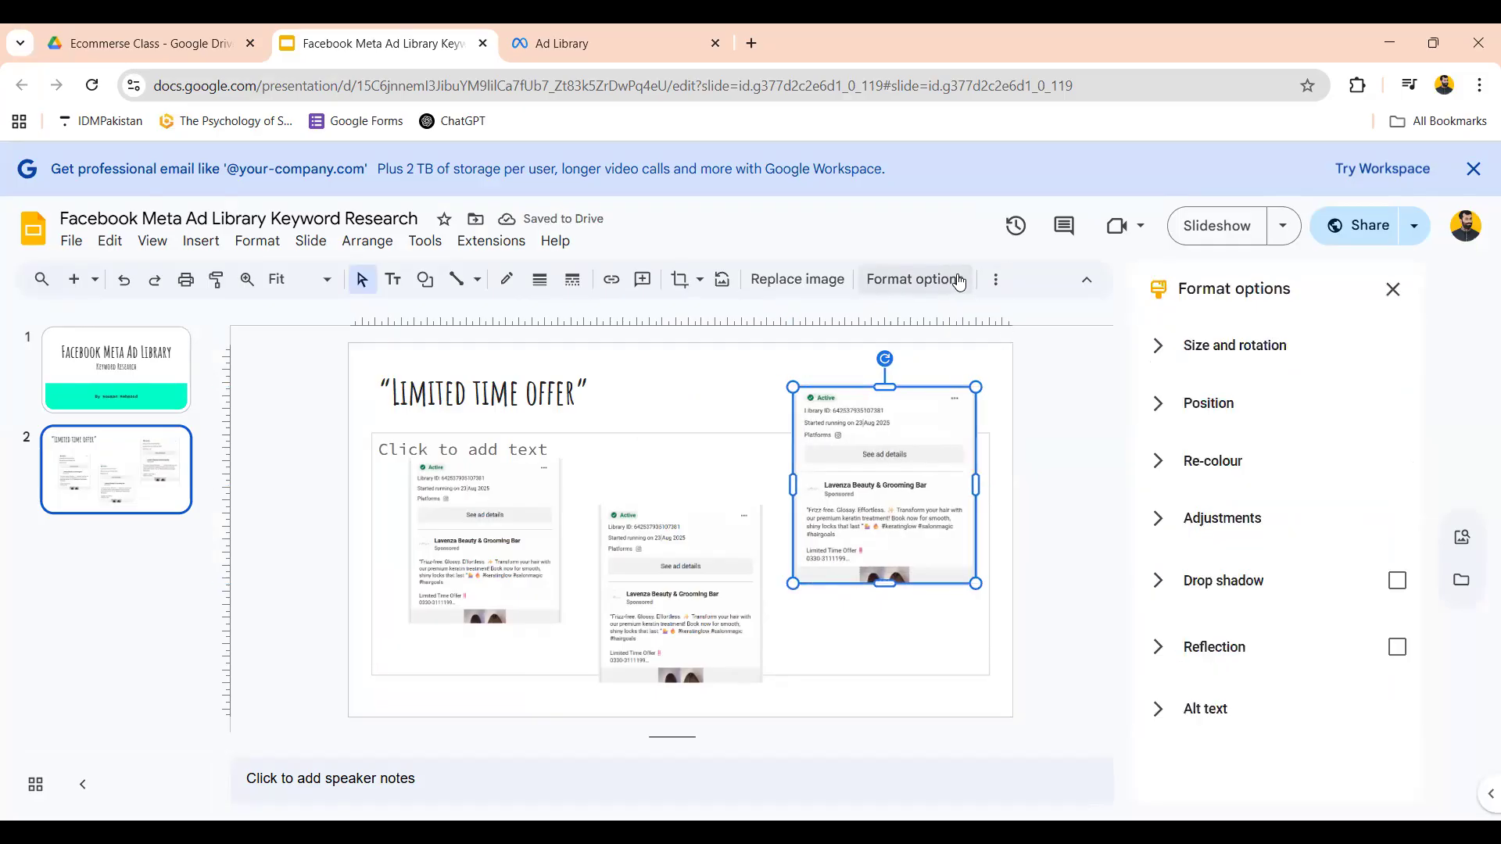
pyautogui.click(1156, 346)
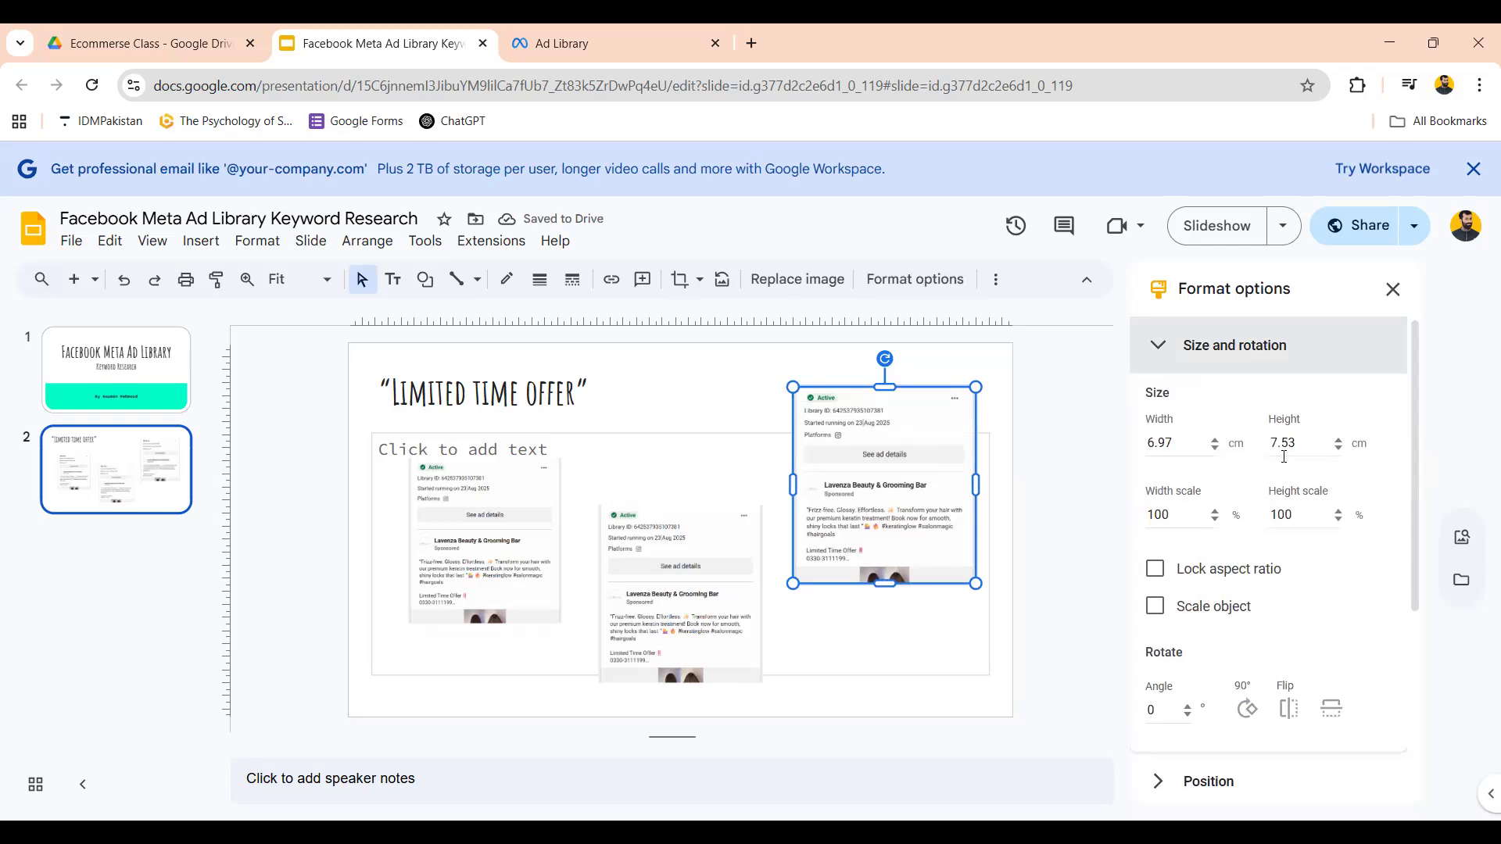
pyautogui.click(1159, 444)
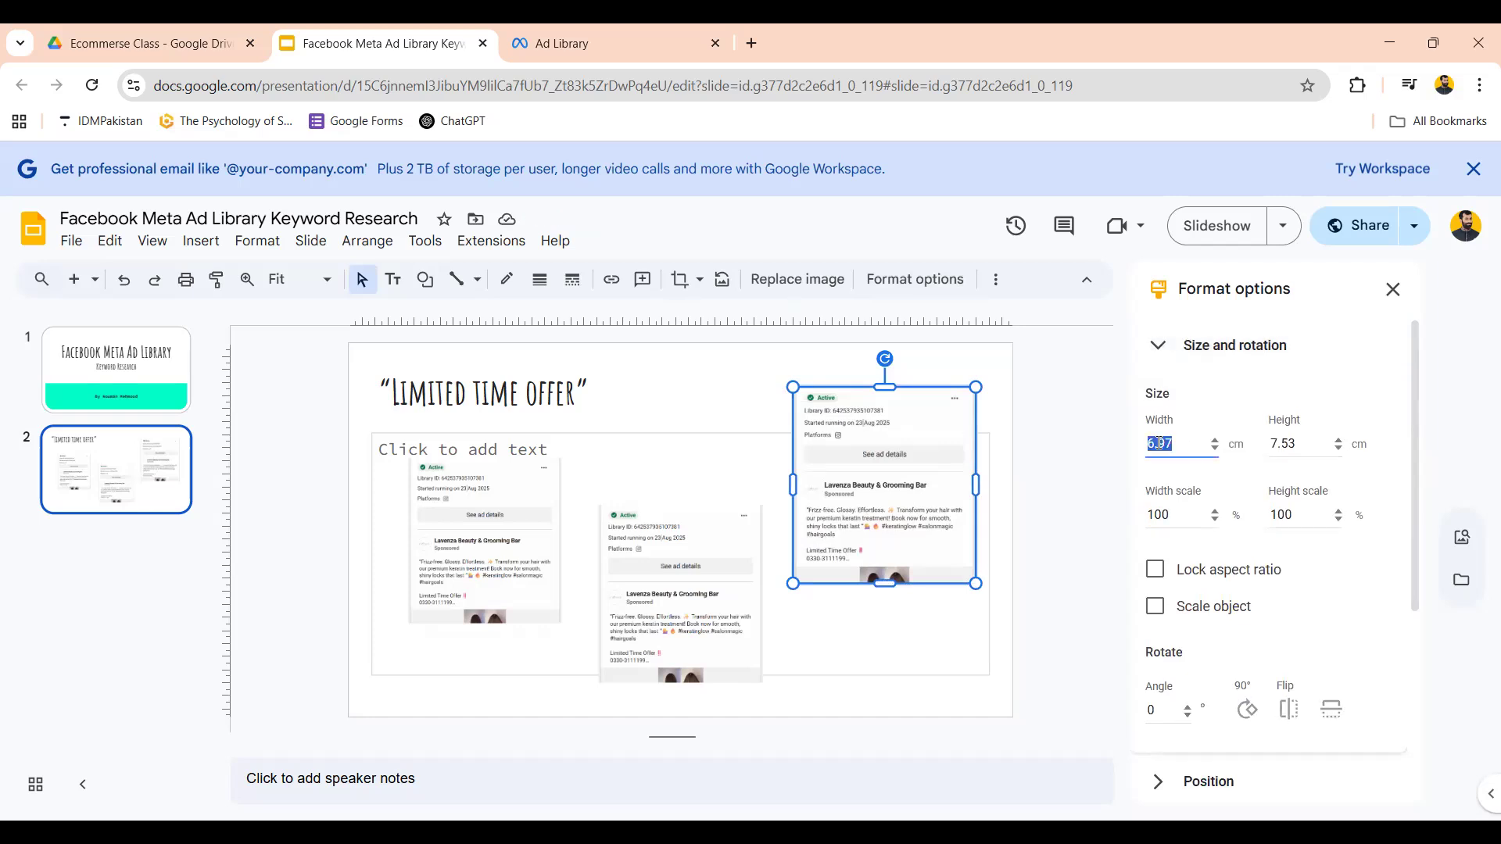
pyautogui.write('7')
pyautogui.press('Tab')
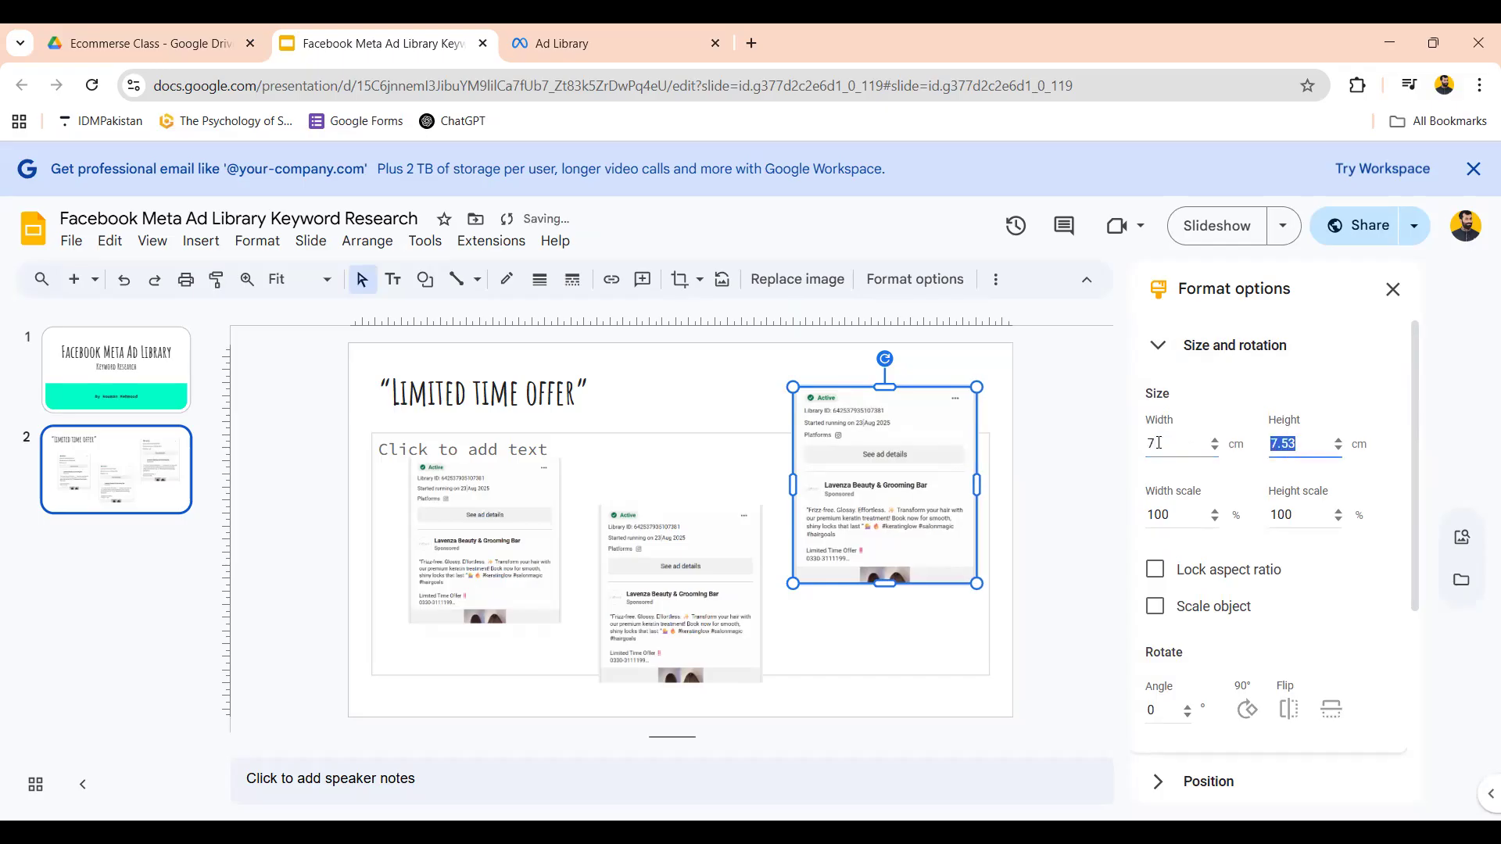
pyautogui.write('9')
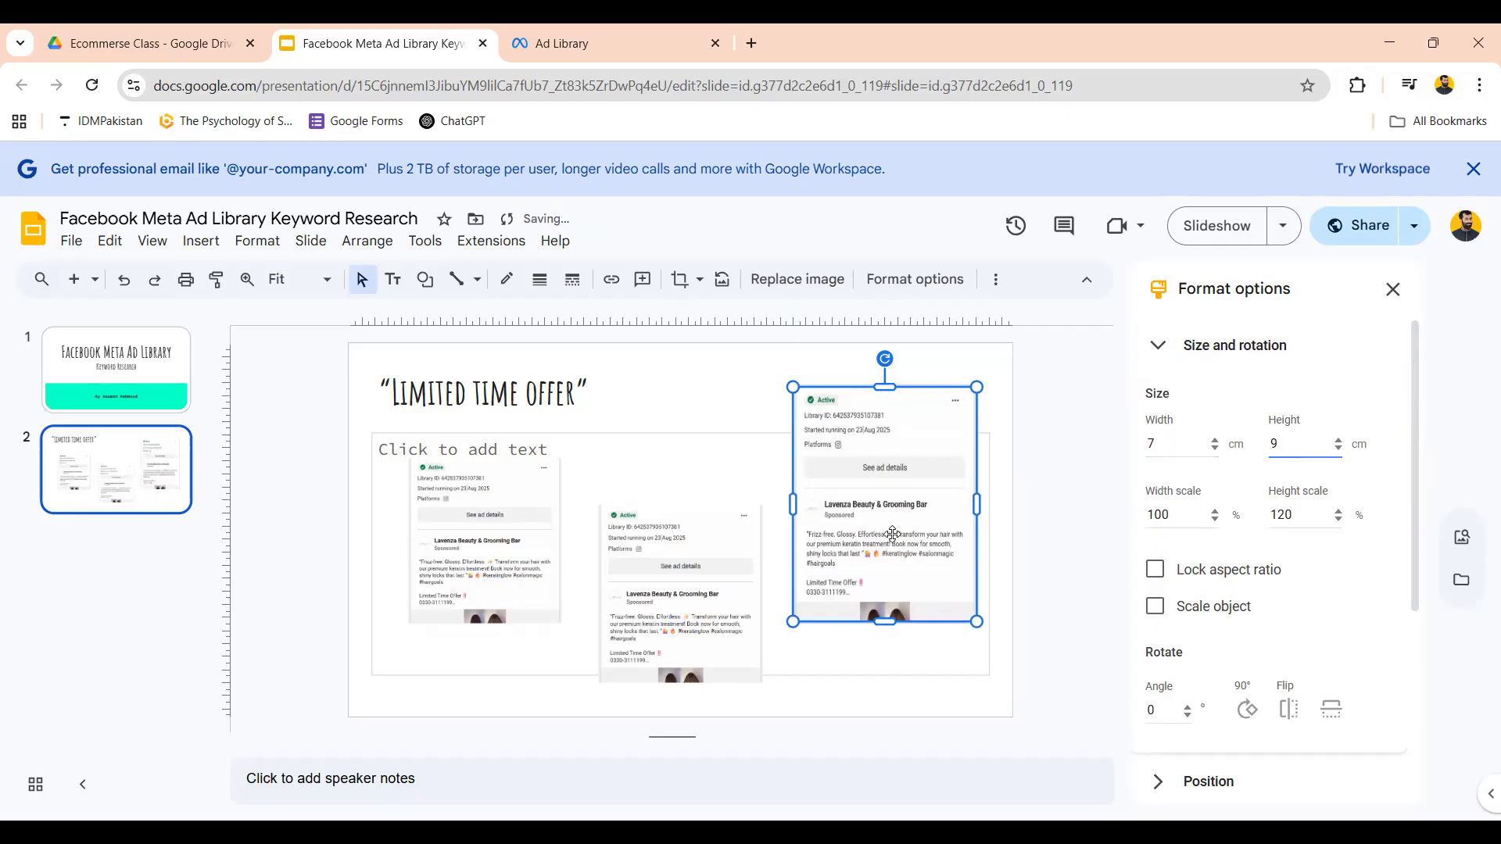
# Resize the middle ad screenshot to 7 cm wide and 9 cm high, and move it up to fit on the slide.
pyautogui.click(695, 582)
pyautogui.click(1162, 442)
pyautogui.write('7')
pyautogui.press('Tab')
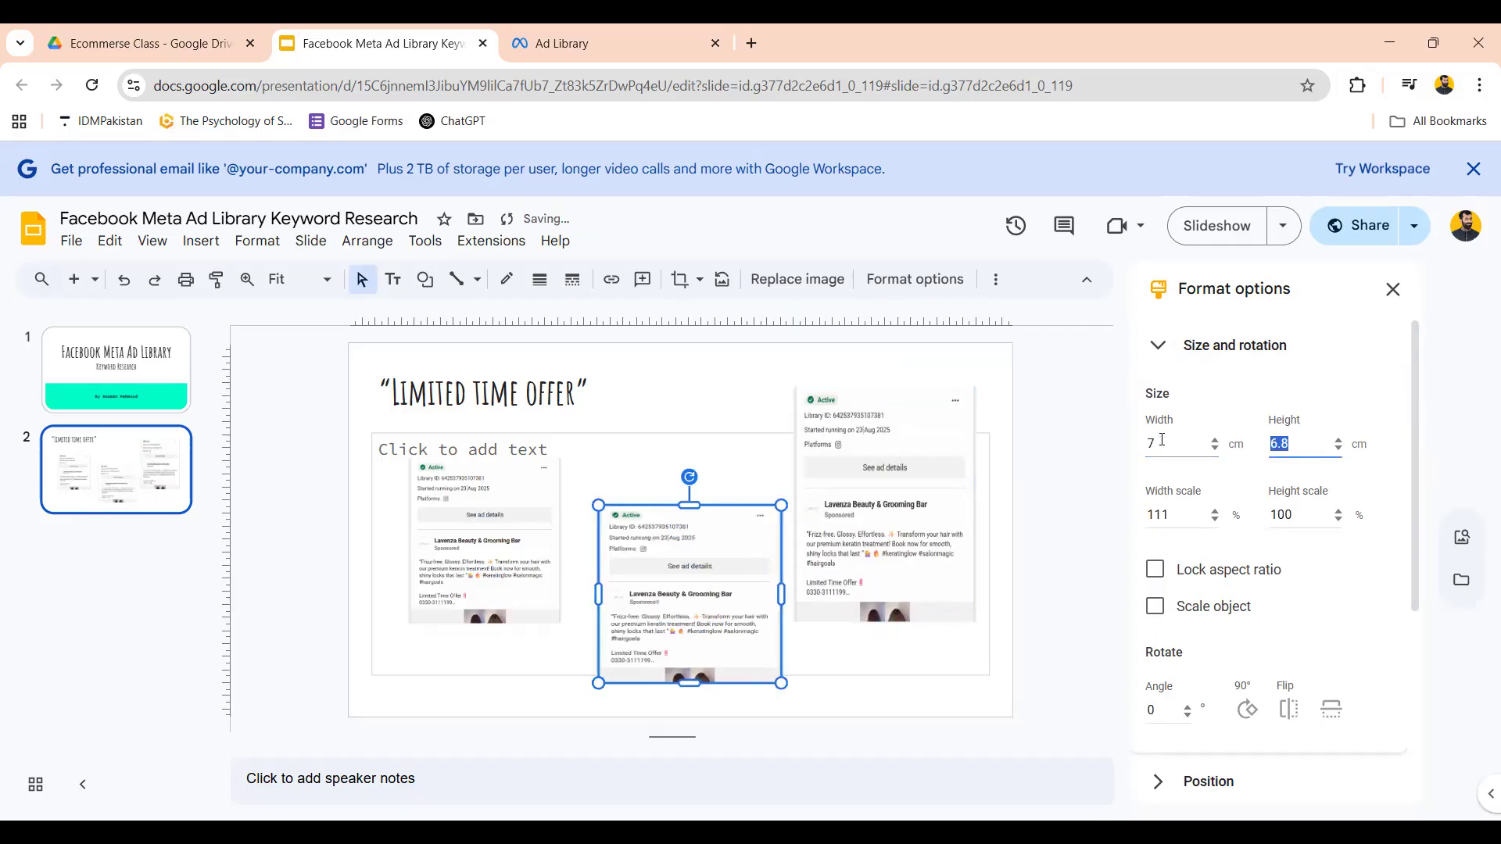
pyautogui.write('9')
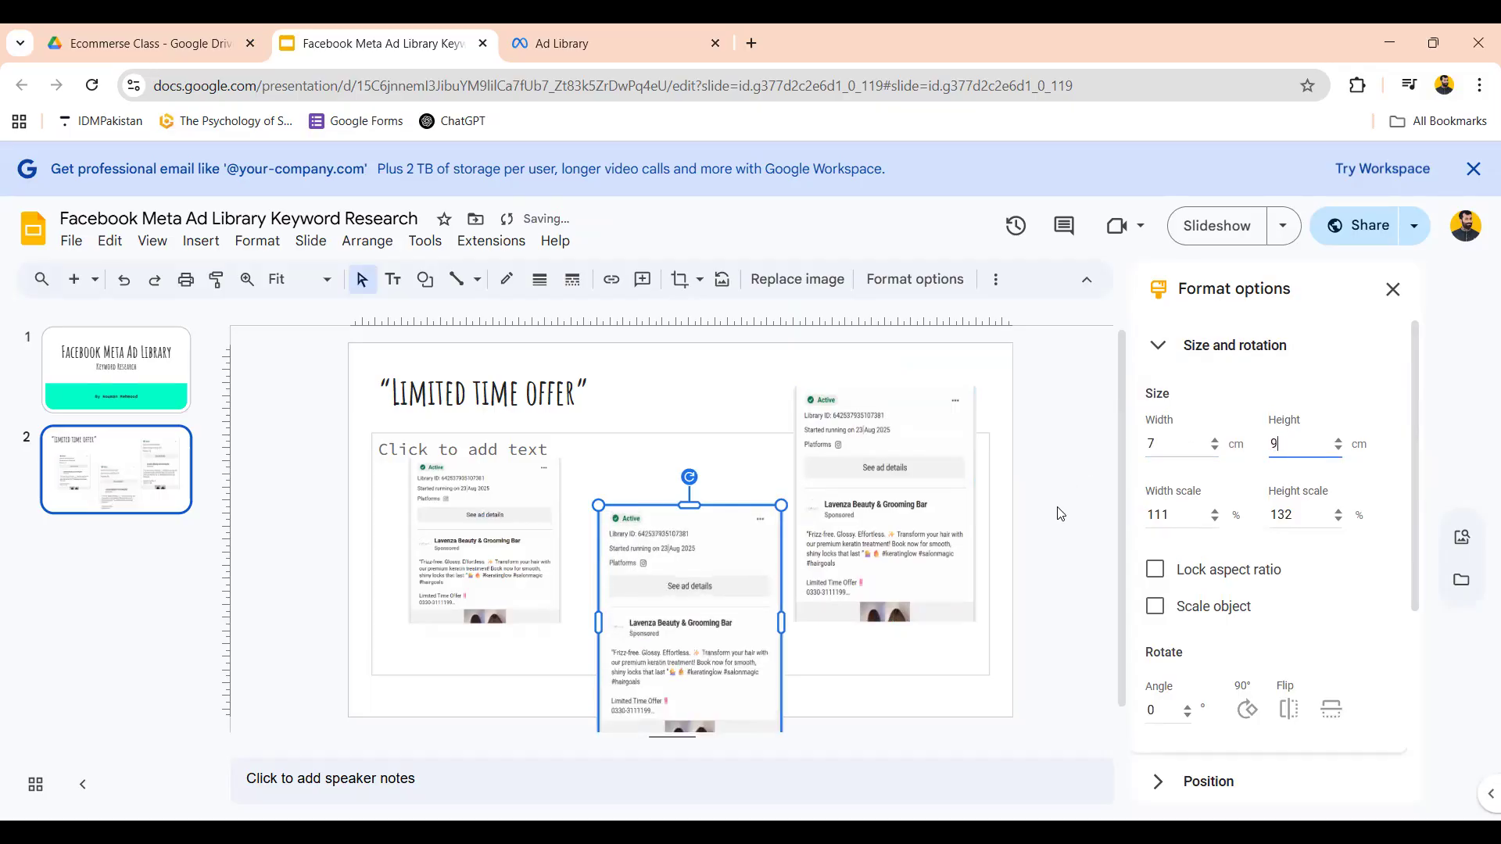
pyautogui.moveTo(746, 605); pyautogui.dragTo(749, 556)
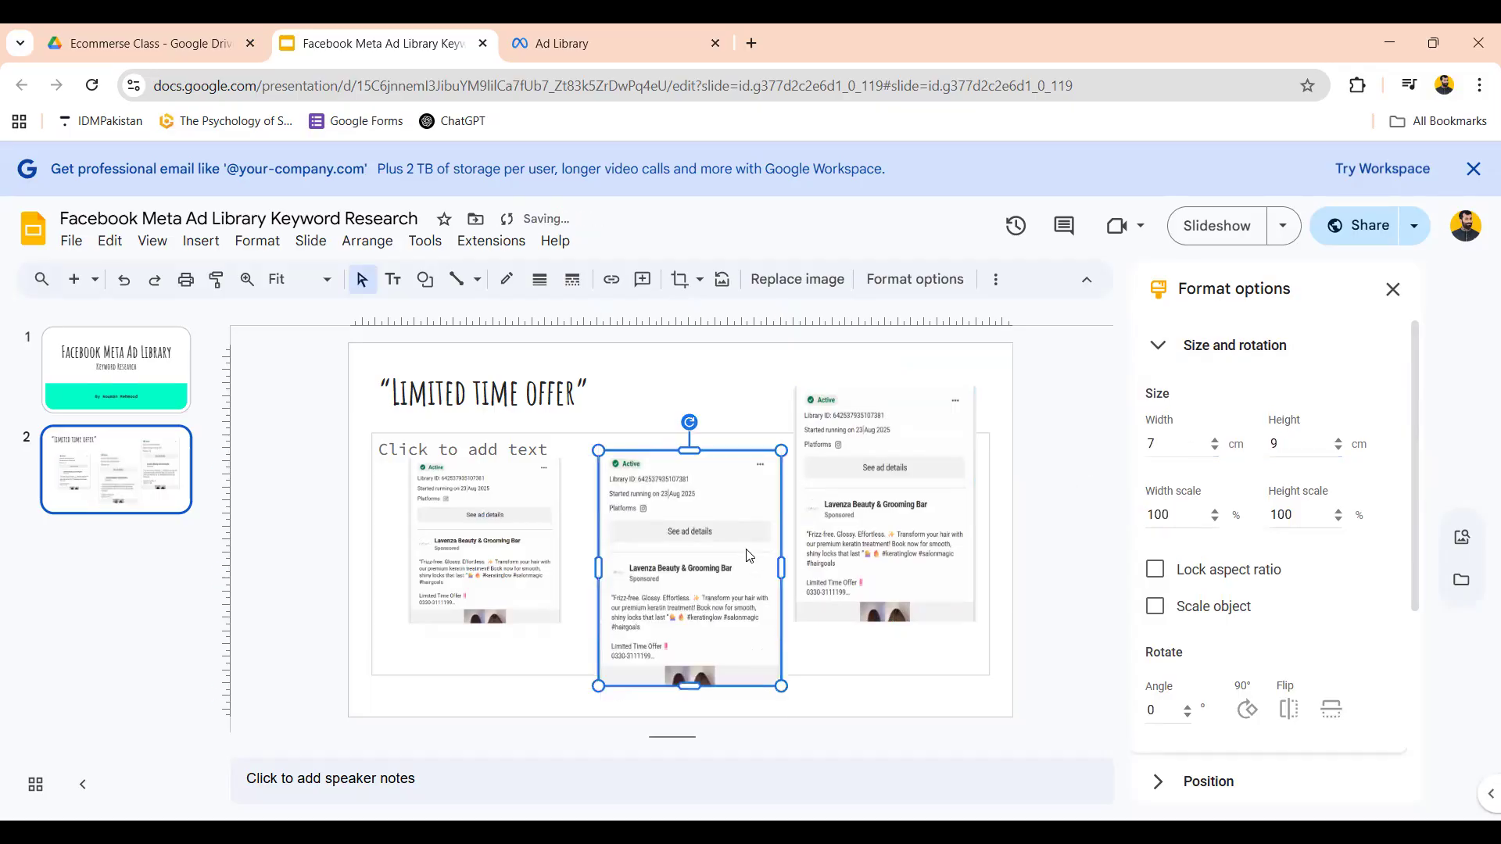
# Resize the leftmost ad screenshot to 7 cm wide and 9 cm high, and move it to the slide's left edge below the title.
pyautogui.click(497, 541)
pyautogui.click(1168, 442)
pyautogui.write('7')
pyautogui.press('Tab')
pyautogui.write('9')
pyautogui.moveTo(508, 540); pyautogui.dragTo(455, 505)
# Space out the ad screenshots by moving the middle one down and left and the rightmost one slightly lower.
pyautogui.moveTo(697, 541); pyautogui.dragTo(666, 562)
pyautogui.moveTo(846, 553)
pyautogui.mouseDown()
pyautogui.moveTo(837, 598)
pyautogui.moveTo(840, 581)
pyautogui.mouseUp()
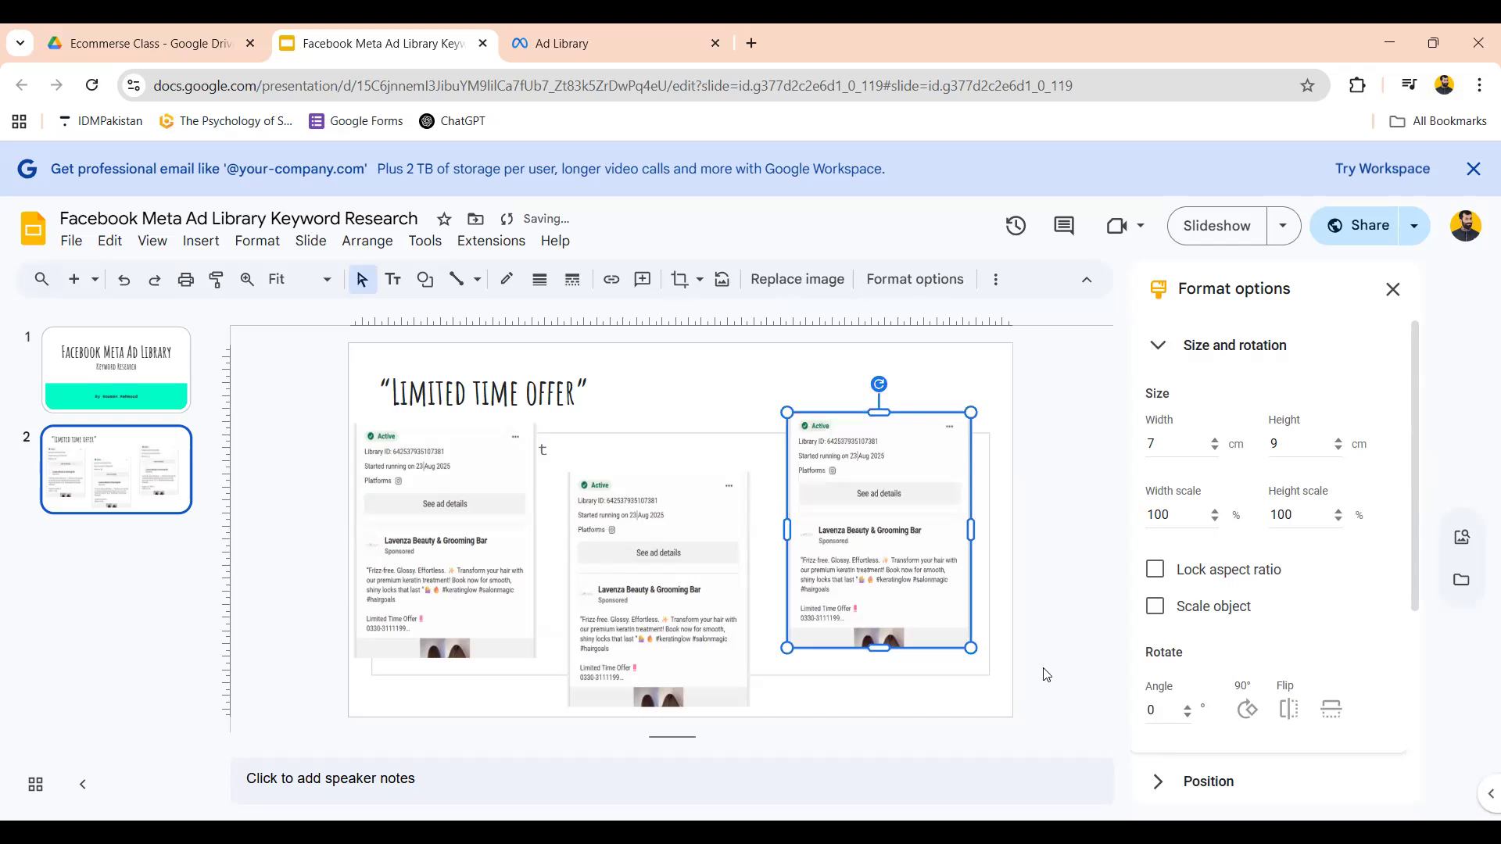
pyautogui.click(1085, 665)
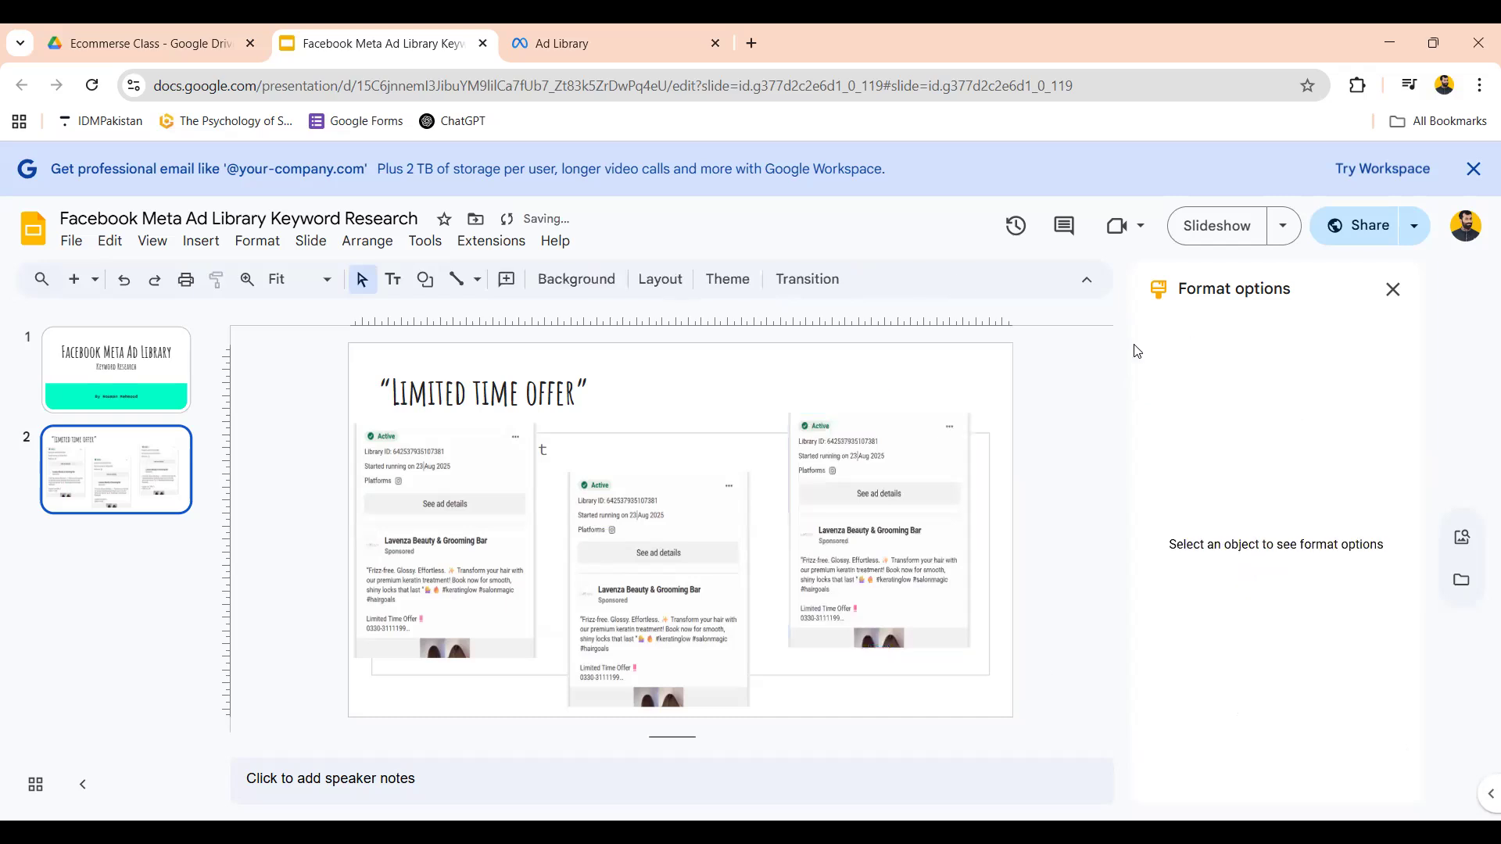
# Preview the "Limited time offer" slide full screen, exit the preview and close the format options.
pyautogui.click(1209, 230)
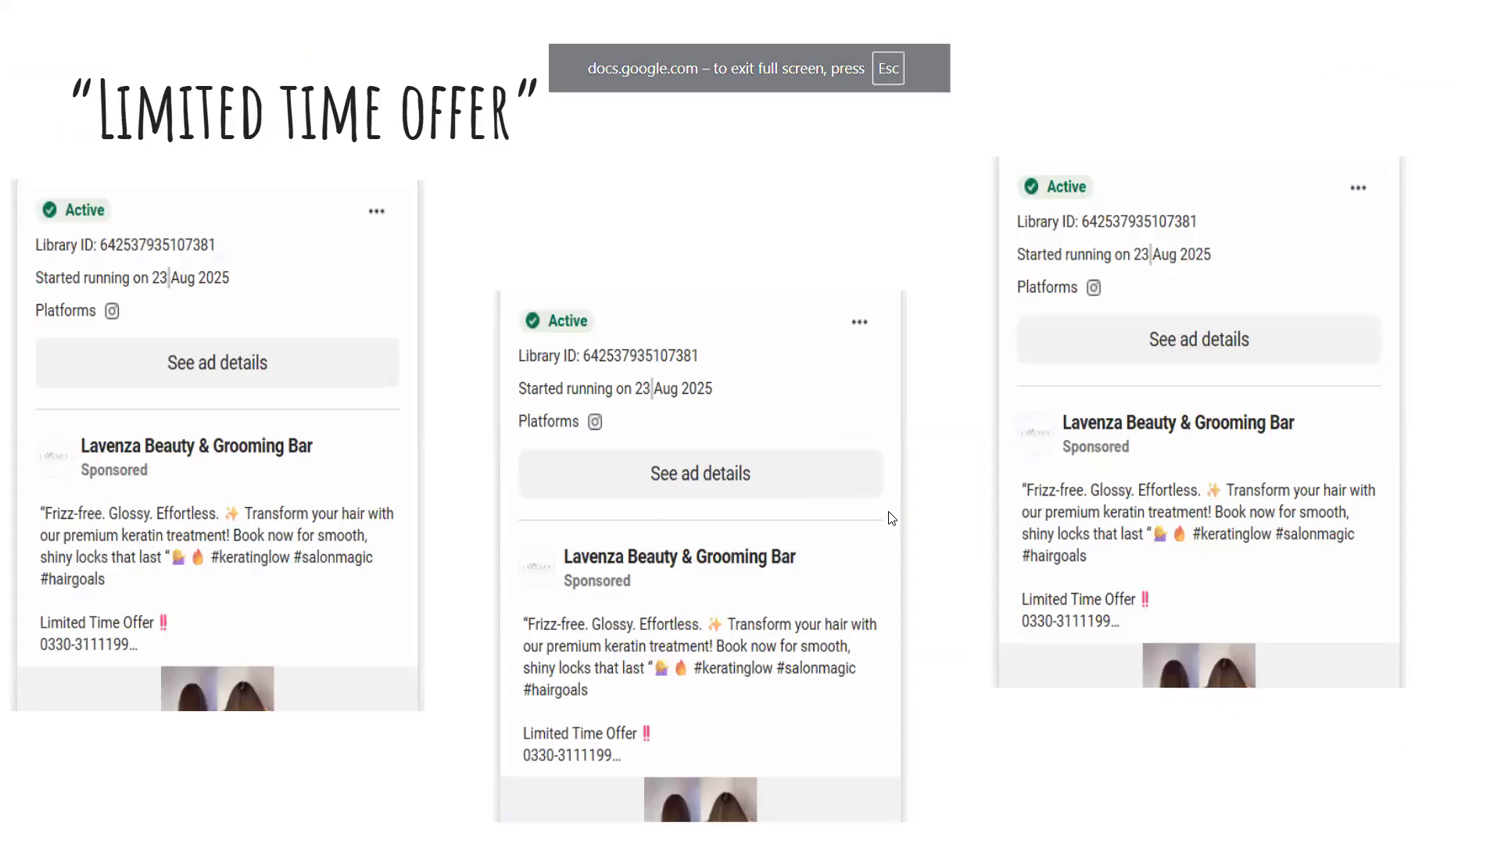
pyautogui.press('Escape')
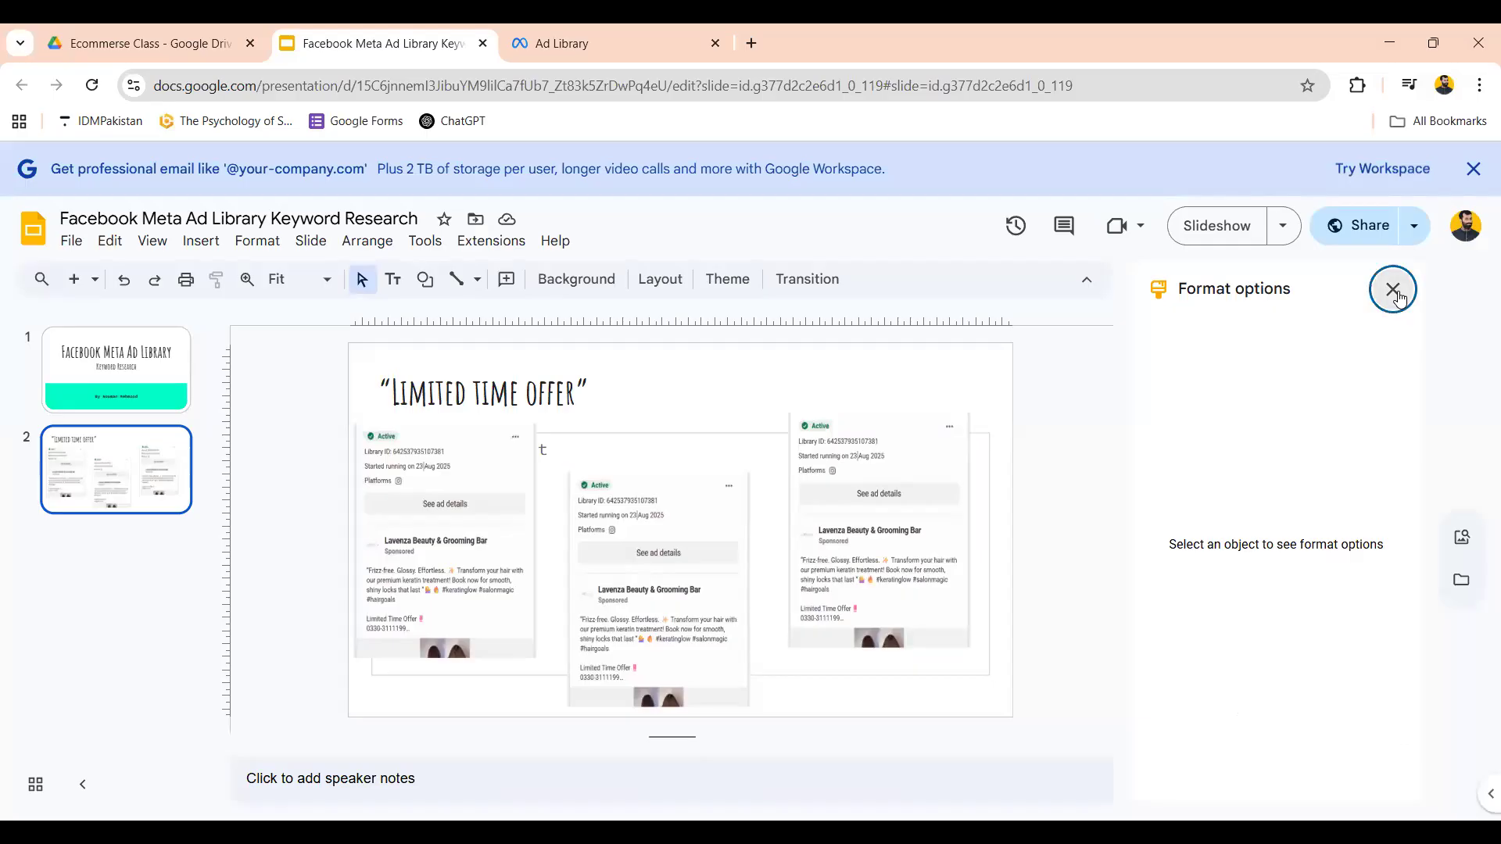
pyautogui.click(1396, 293)
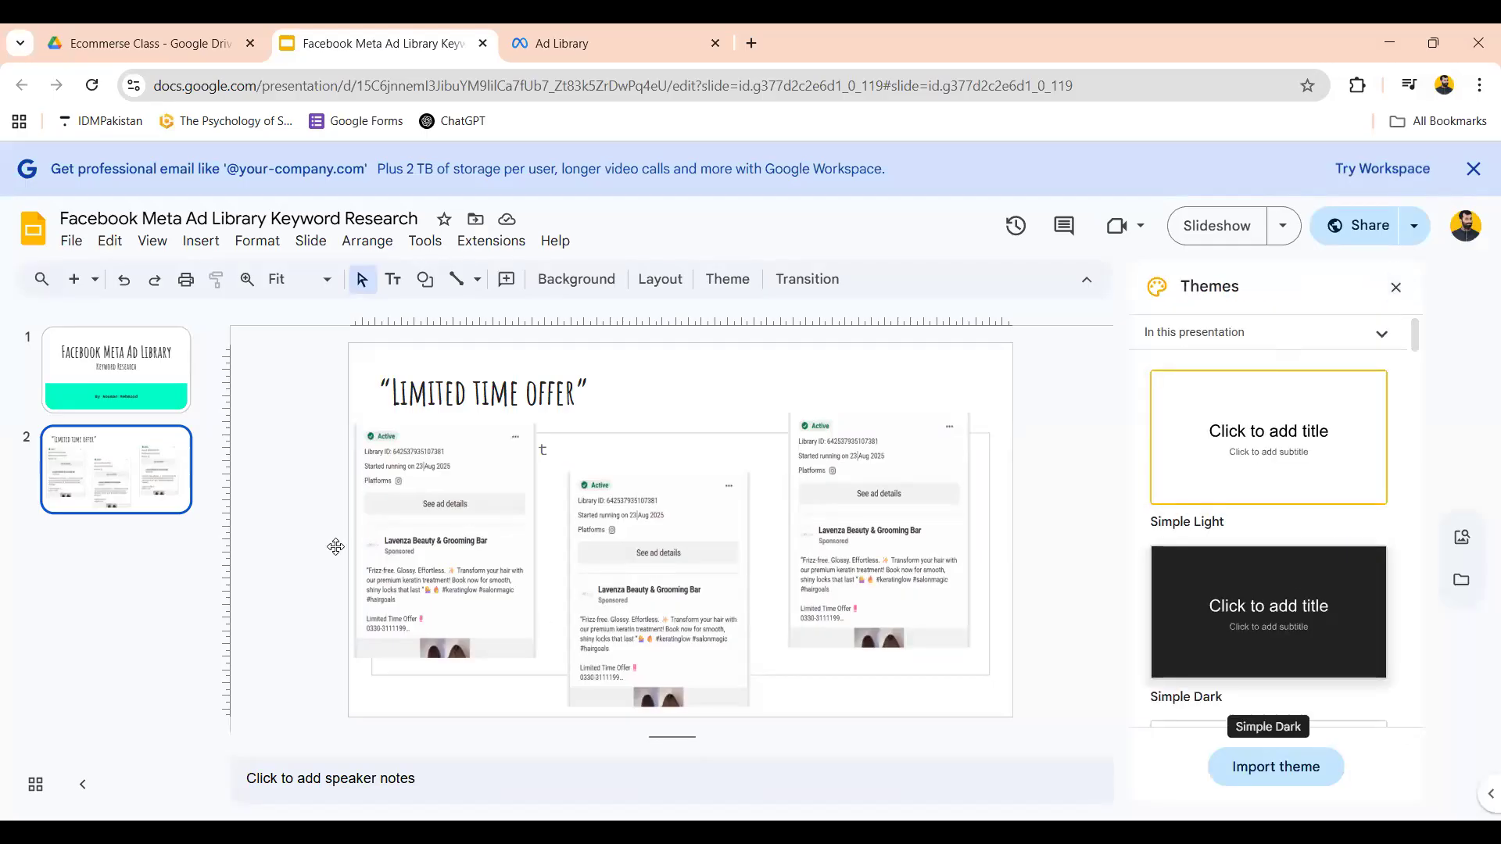
# Check the title slide's heading and subtitle in the current theme, and return to the "Limited time offer" slide.
pyautogui.click(138, 409)
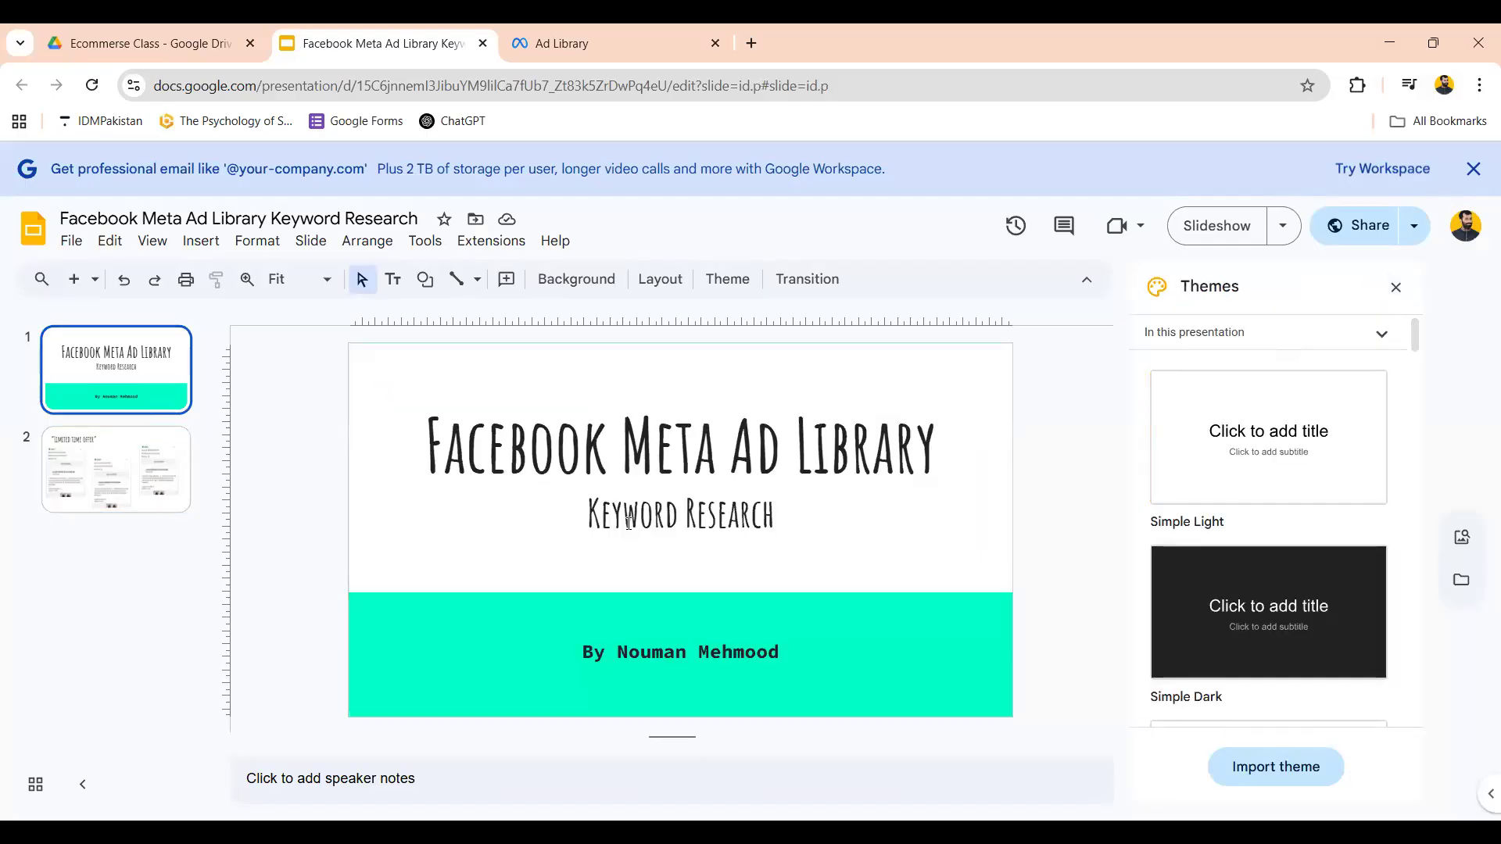
pyautogui.click(607, 455)
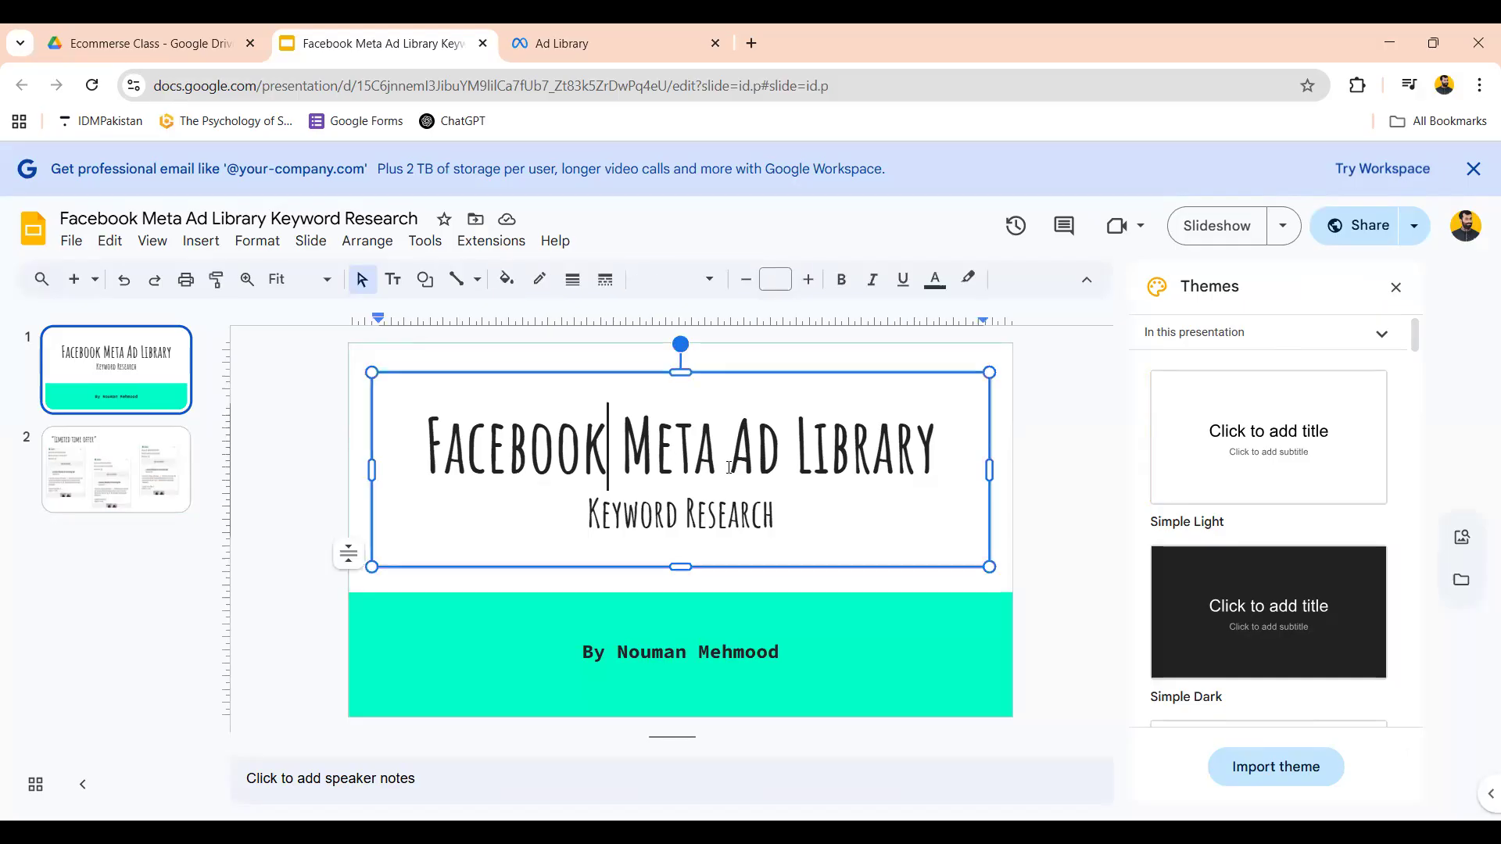
pyautogui.click(677, 655)
pyautogui.click(89, 494)
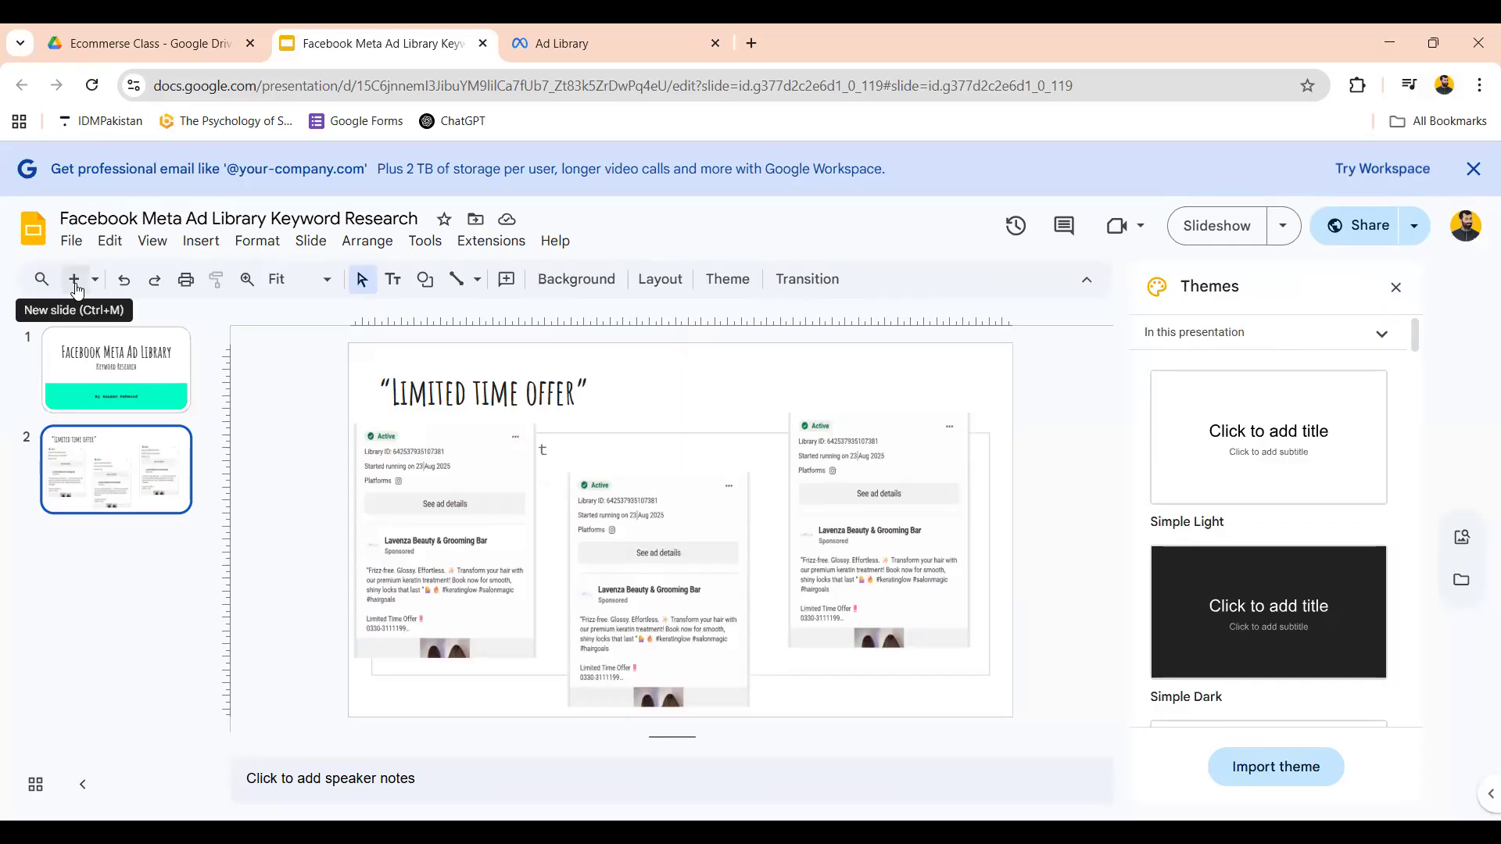
pyautogui.click(118, 614)
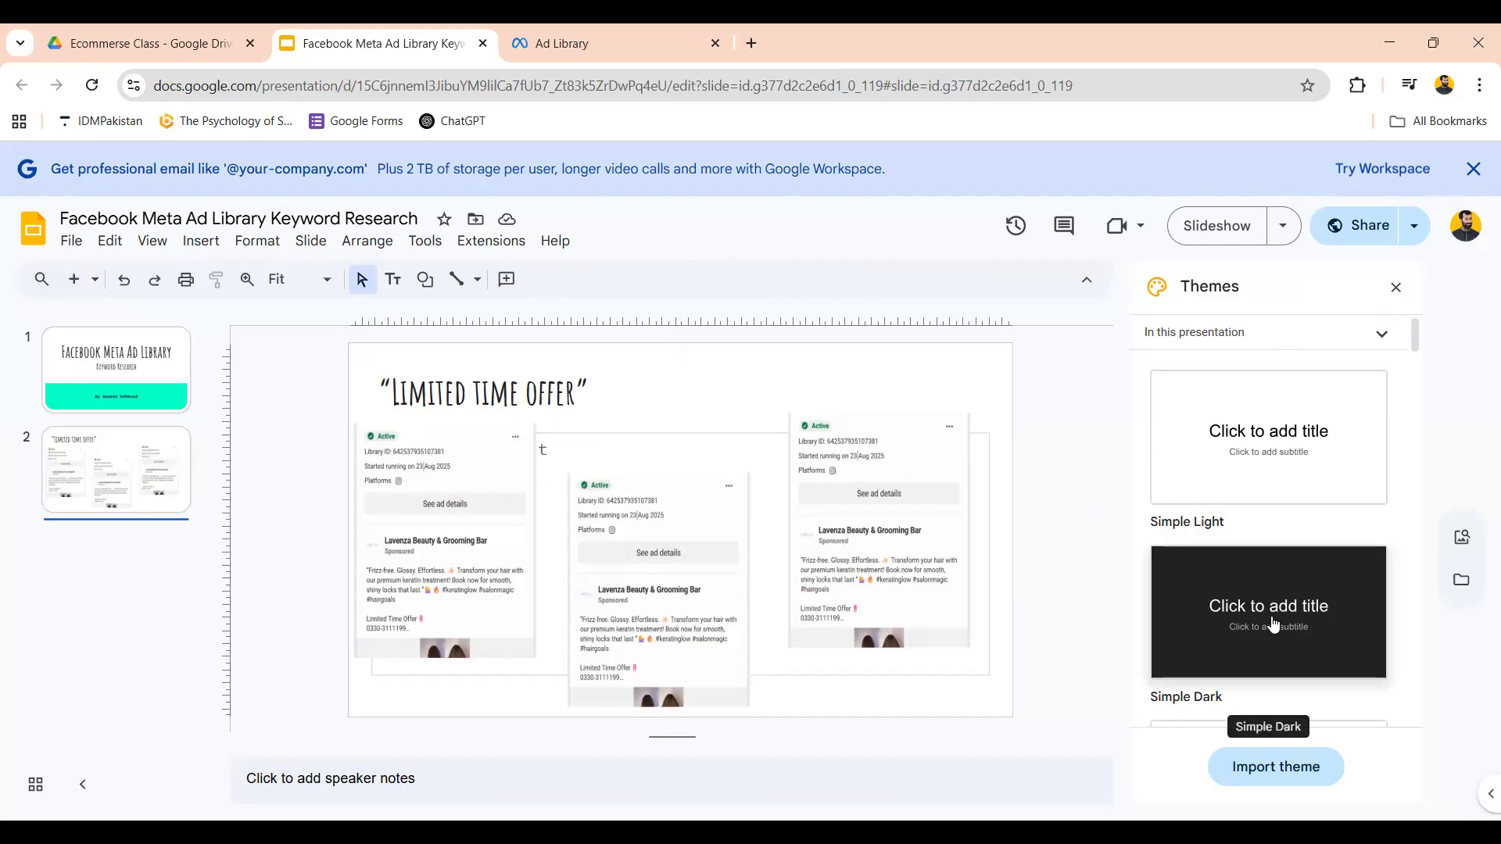
# Apply the pink Modern Writer theme to the presentation.
pyautogui.scroll(-8, 1272, 621)
pyautogui.scroll(-15, 1273, 623)
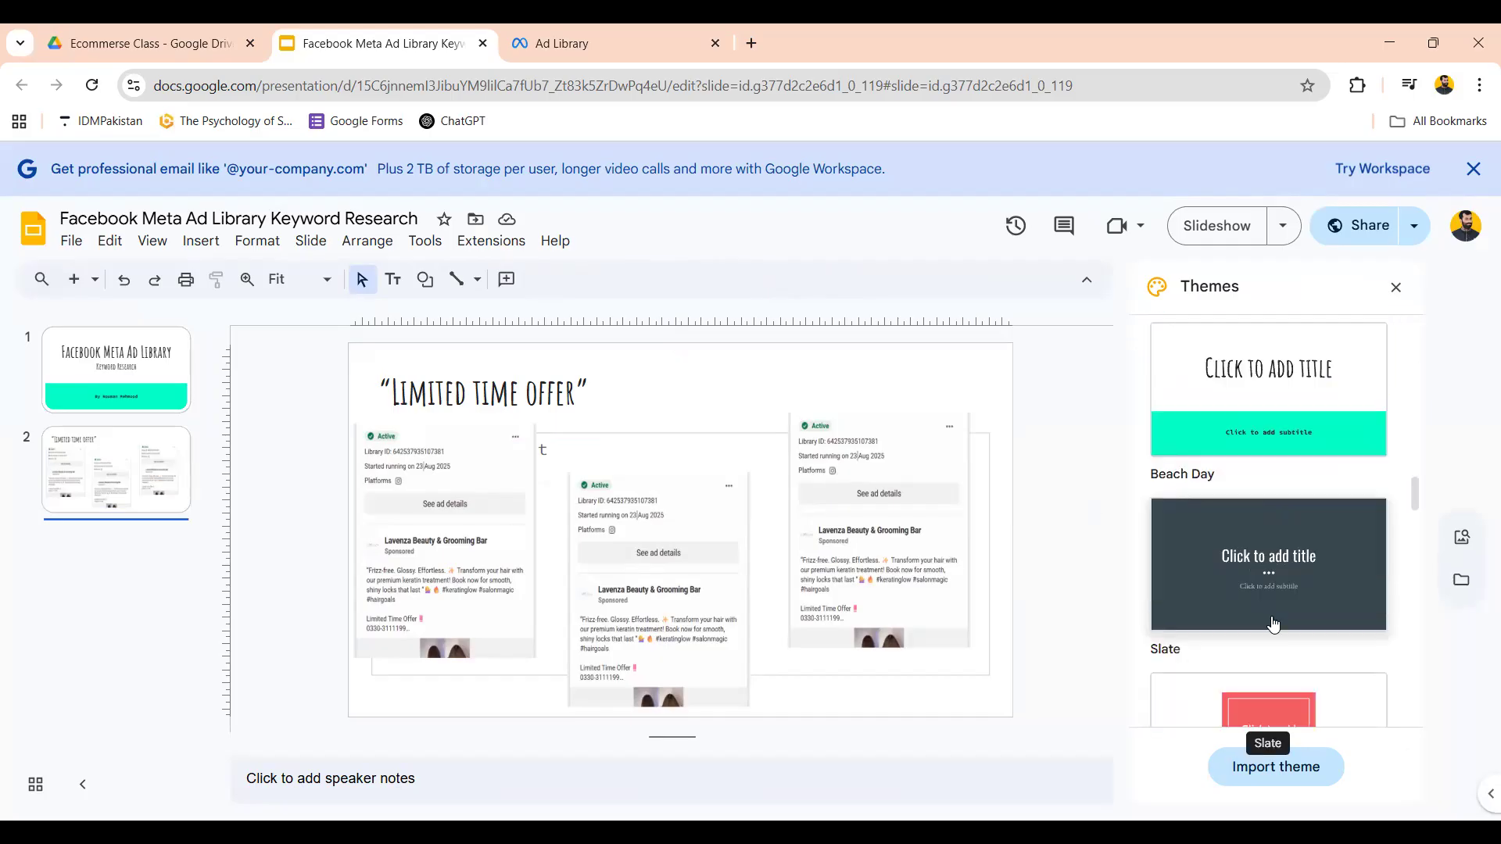
pyautogui.scroll(-6, 1272, 623)
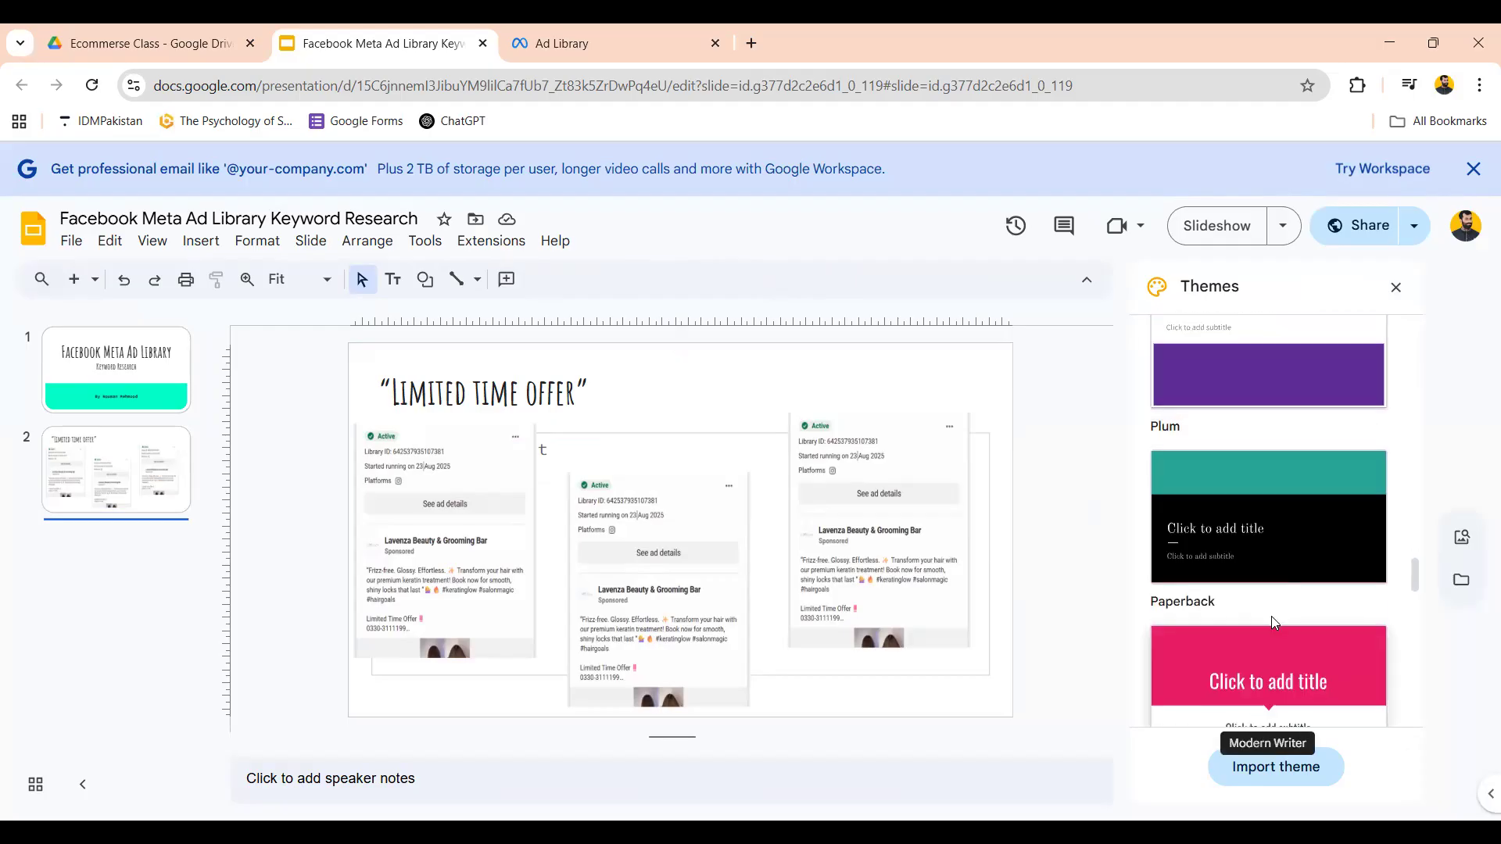
pyautogui.click(1294, 593)
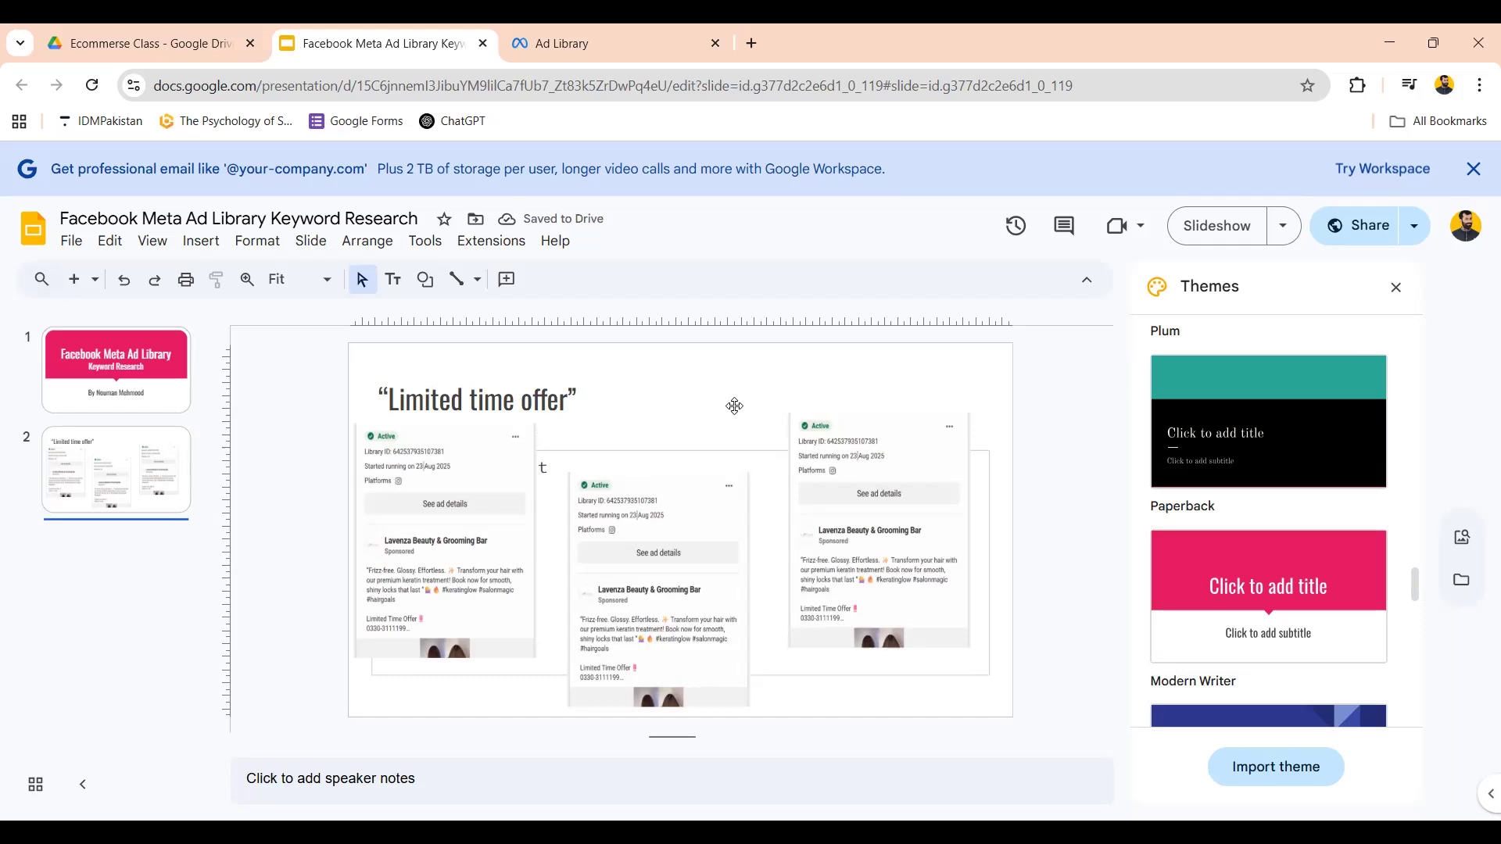
# Try to delete the empty text placeholder behind the ad screenshots on the "Limited time offer" slide.
pyautogui.click(544, 459)
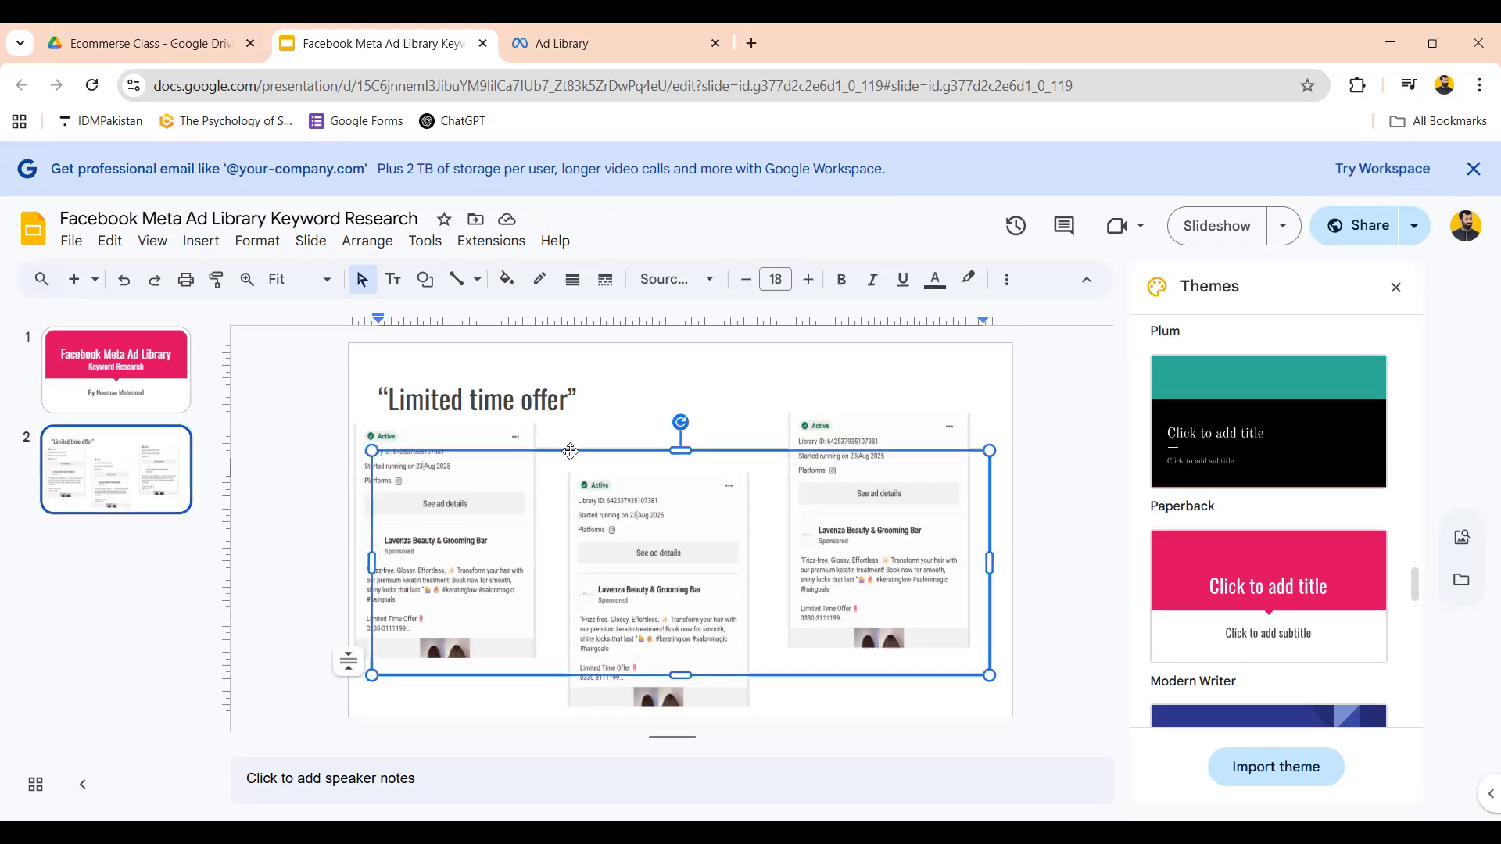
pyautogui.press('Delete')
pyautogui.press('Delete')
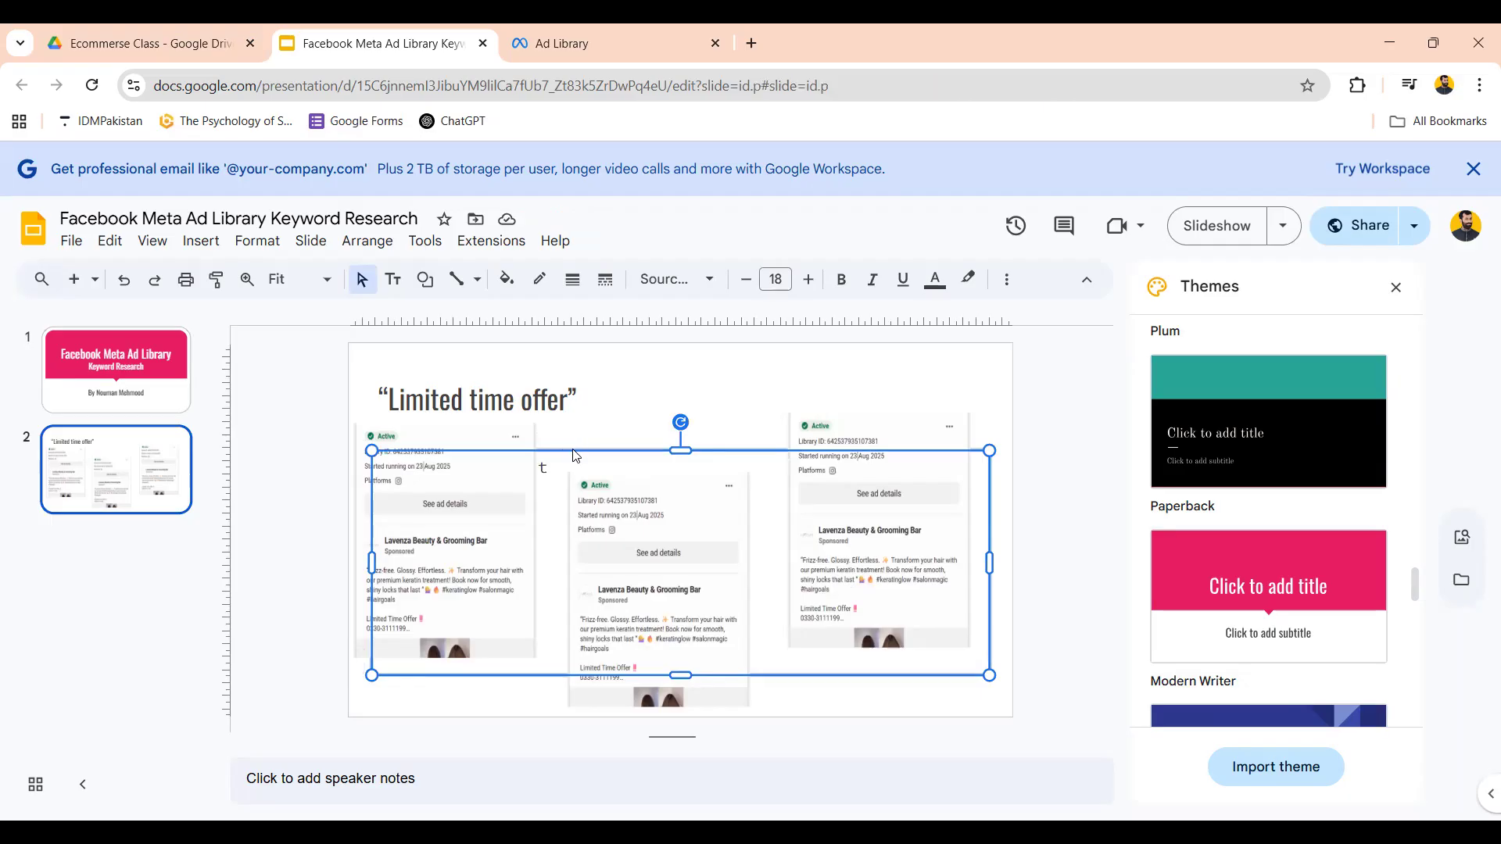
pyautogui.click(586, 447)
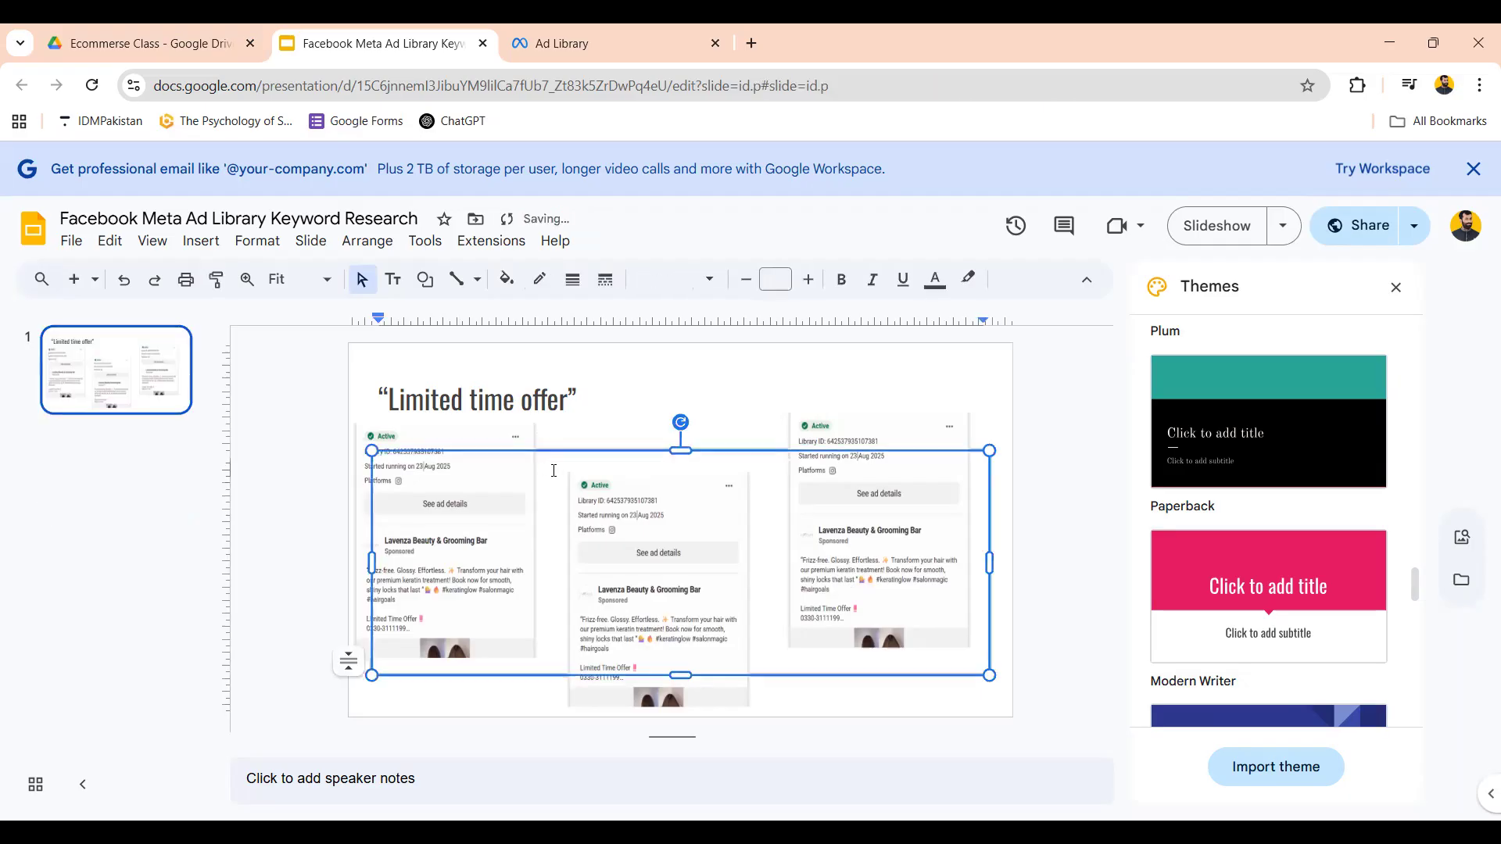
# Preview the "Limited time offer" slide full screen in the Modern Writer theme and exit the slideshow.
pyautogui.click(627, 405)
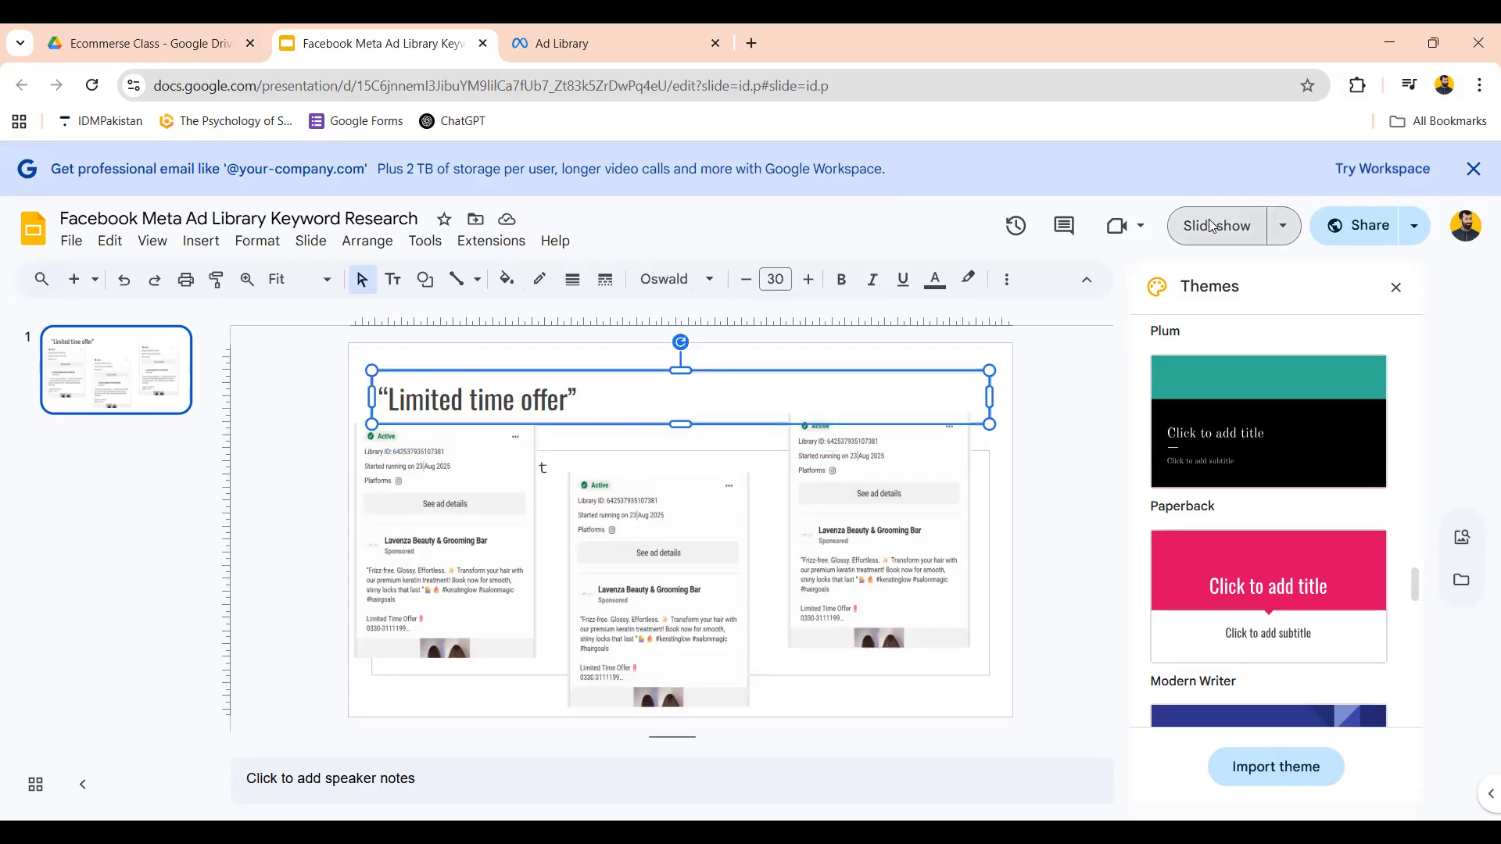
pyautogui.hotkey('ctrl', 'F5')
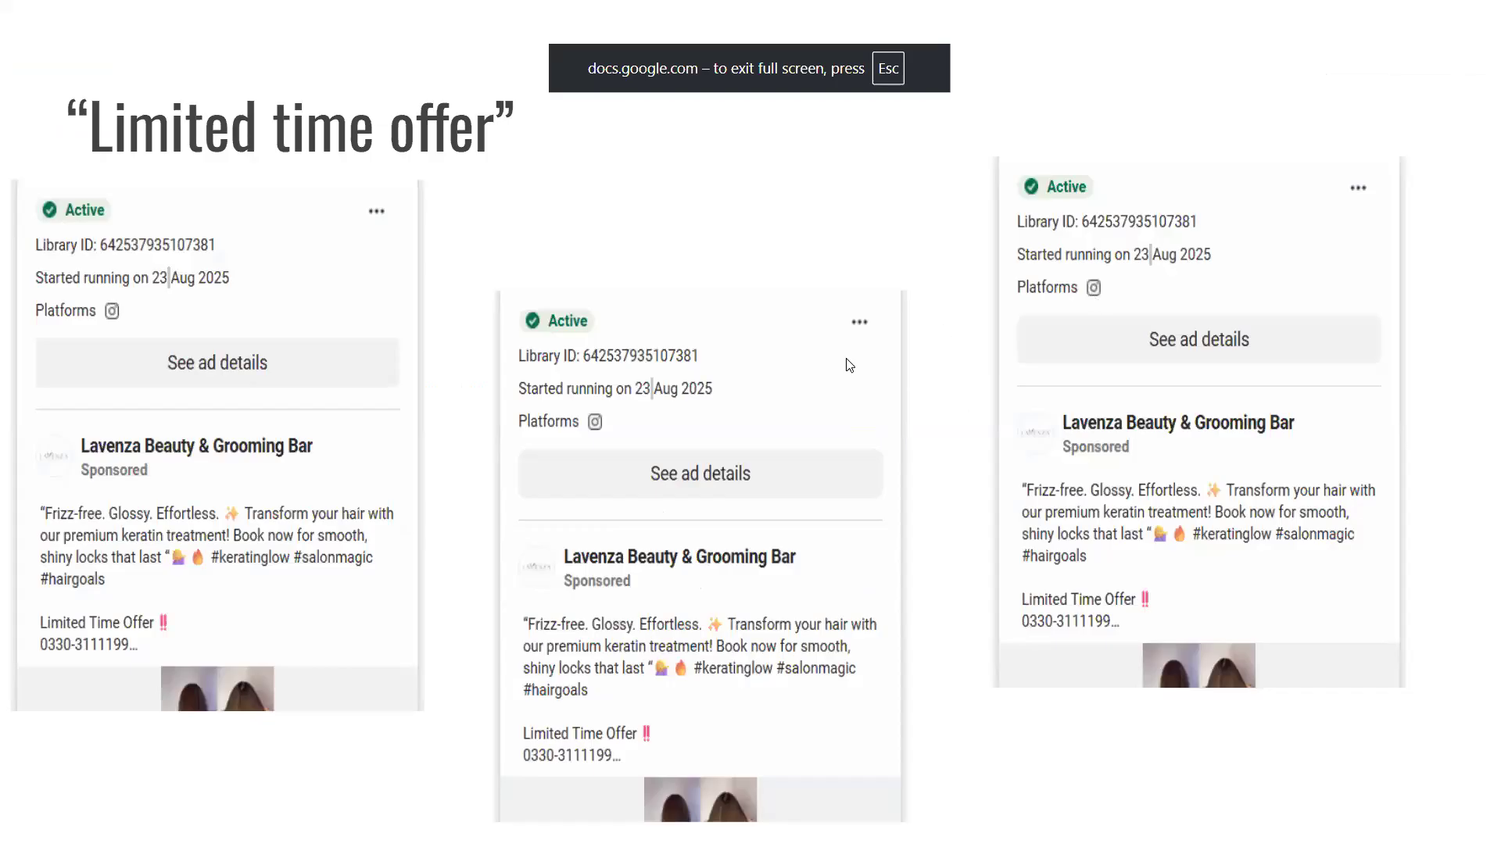
pyautogui.press('Escape')
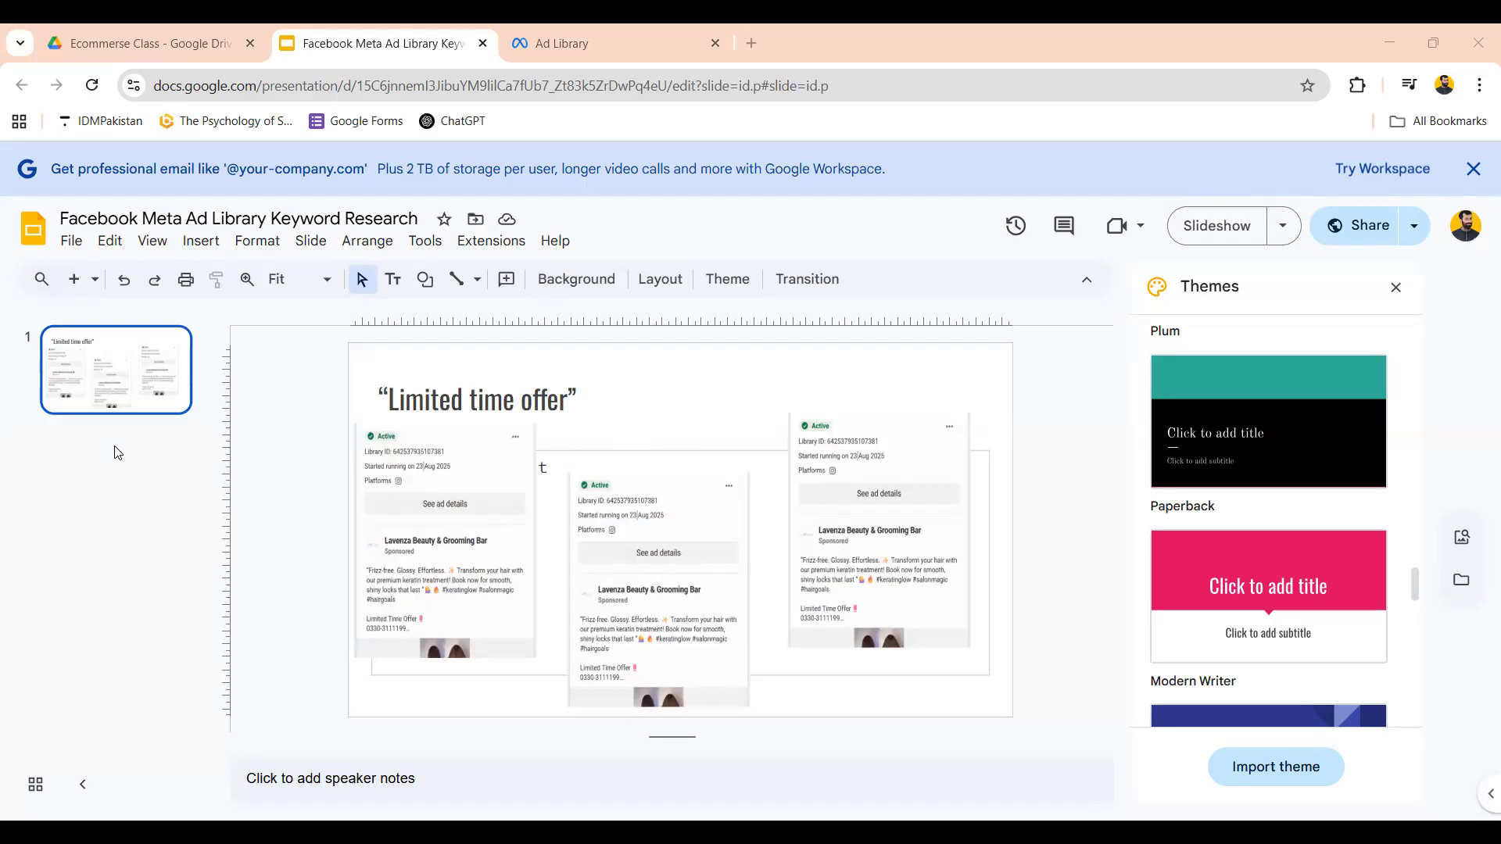
# Undo the deletion of the title slide and go back to the "Limited time offer" slide.
pyautogui.click(123, 472)
pyautogui.hotkey('ctrl', 'z')
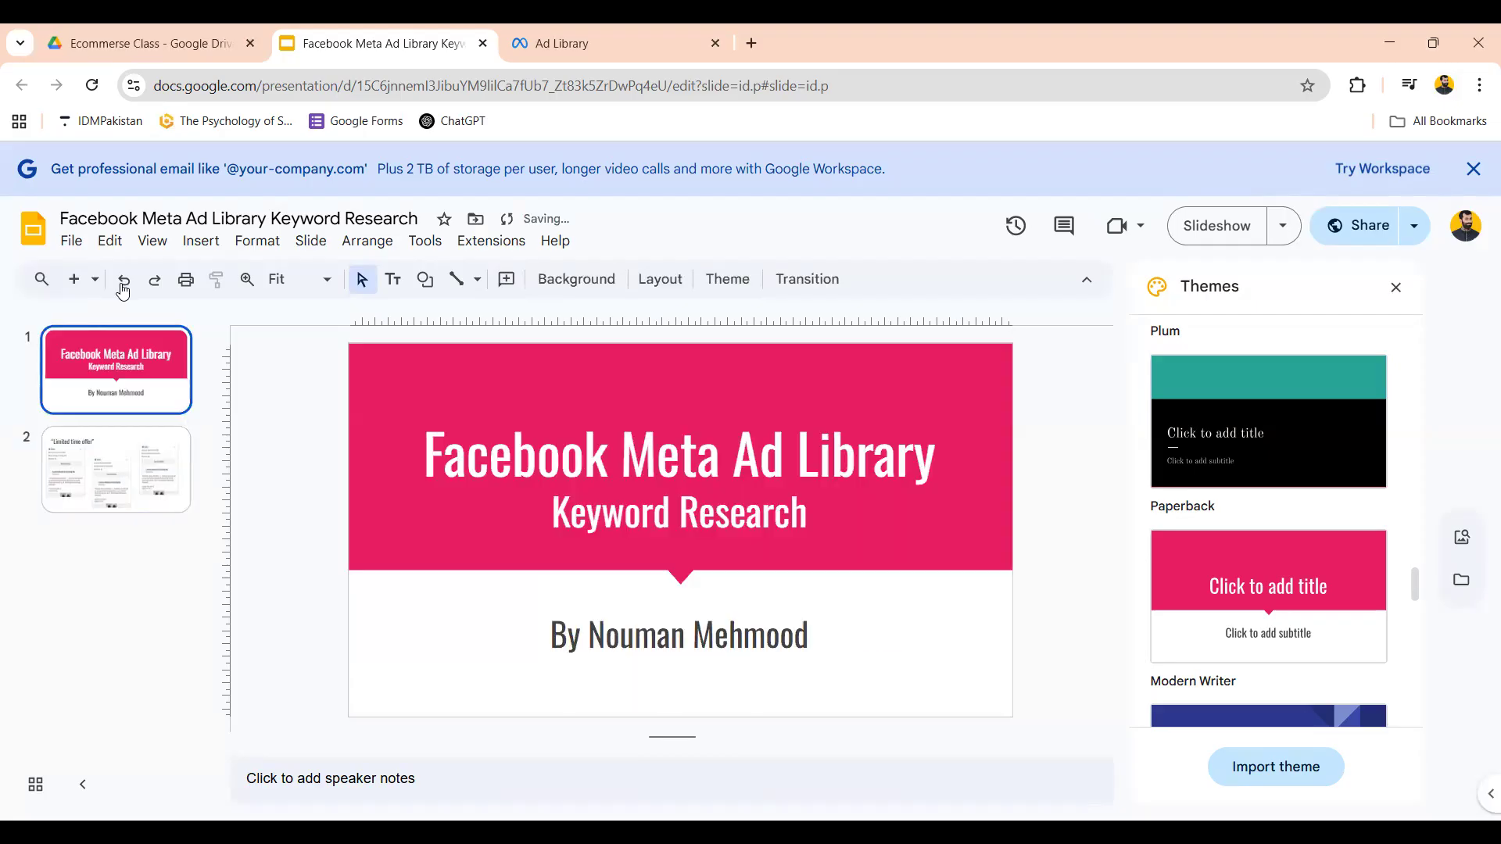
pyautogui.click(141, 612)
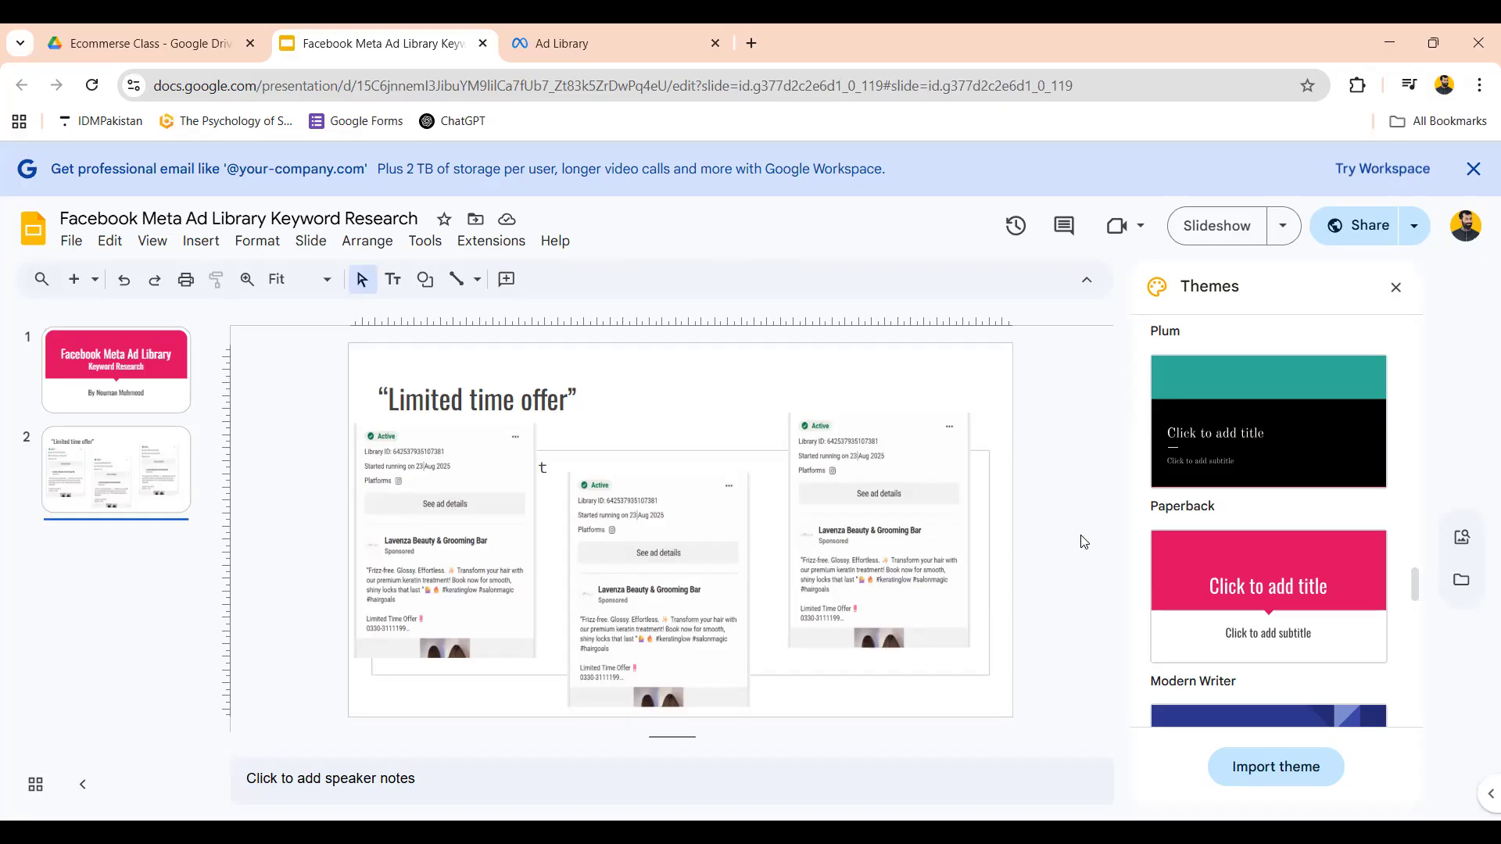
# Review the ads for "limited time offer" in the Meta Ad Library and return to the Google Slides presentation.
pyautogui.click(587, 40)
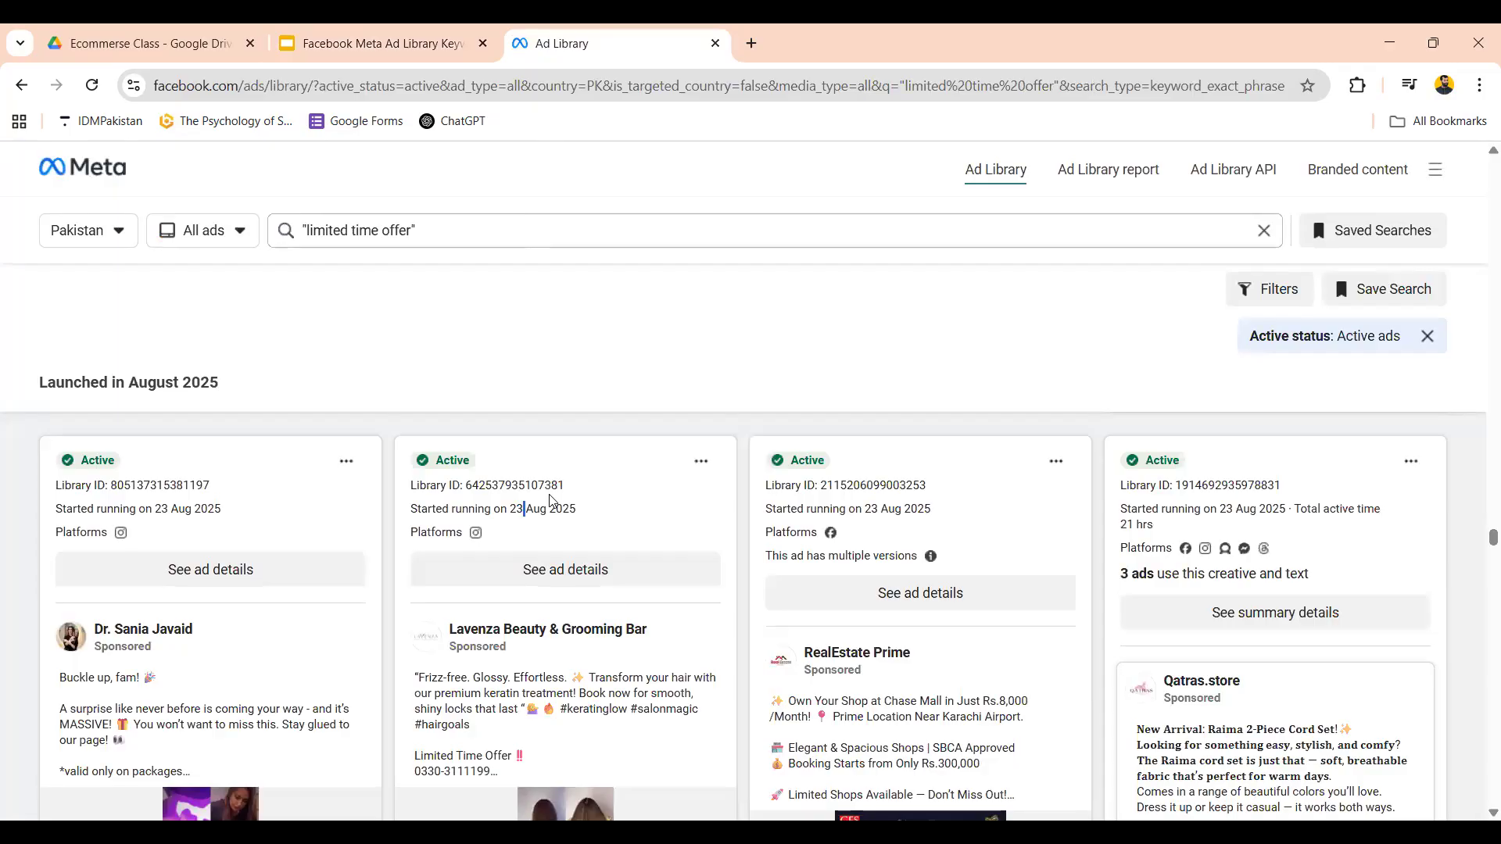
pyautogui.scroll(-2, 550, 500)
pyautogui.scroll(-3, 550, 500)
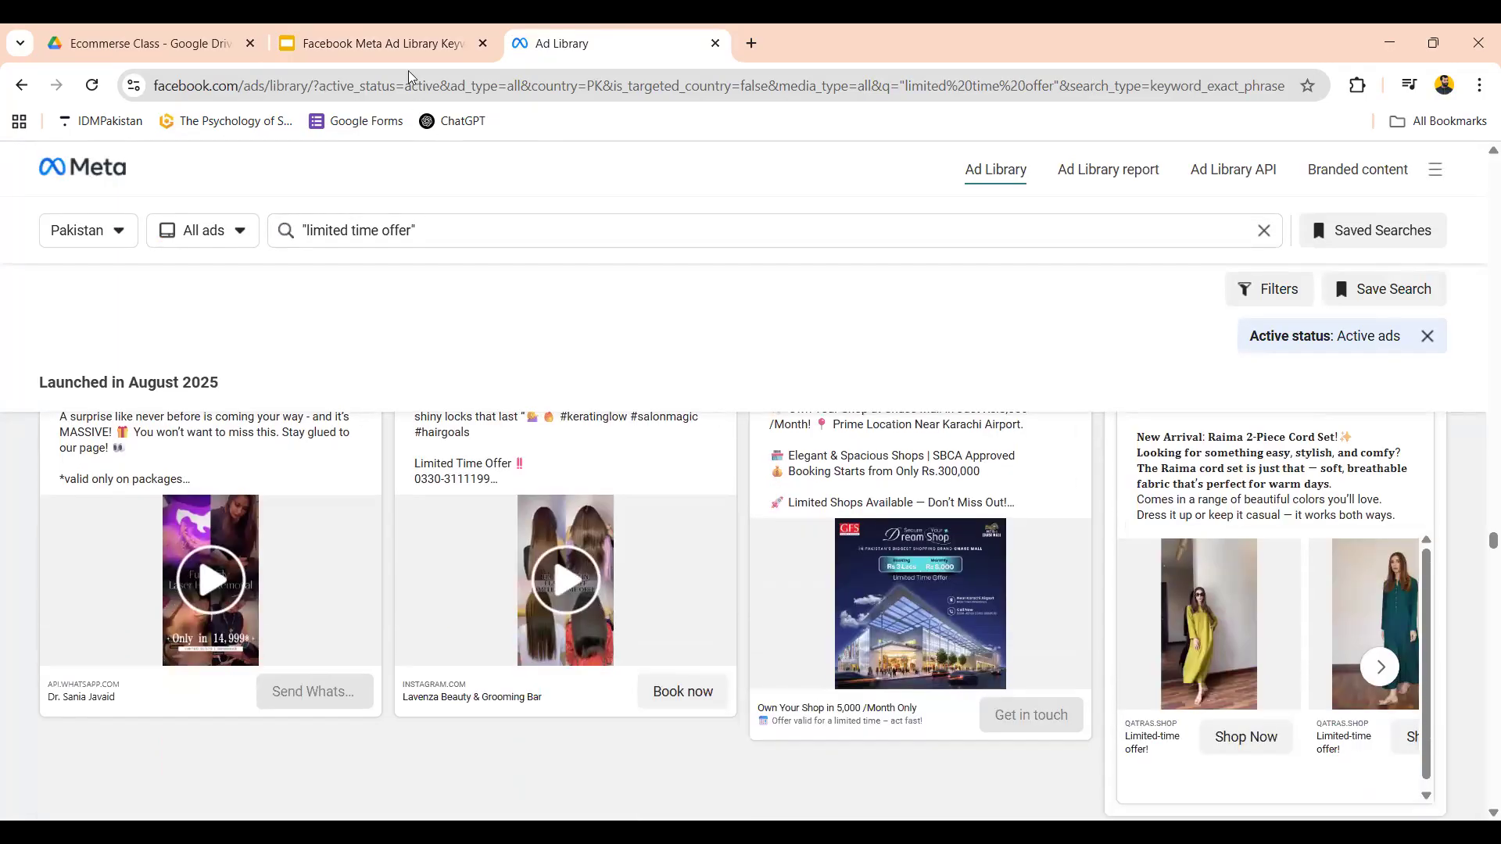
pyautogui.click(401, 47)
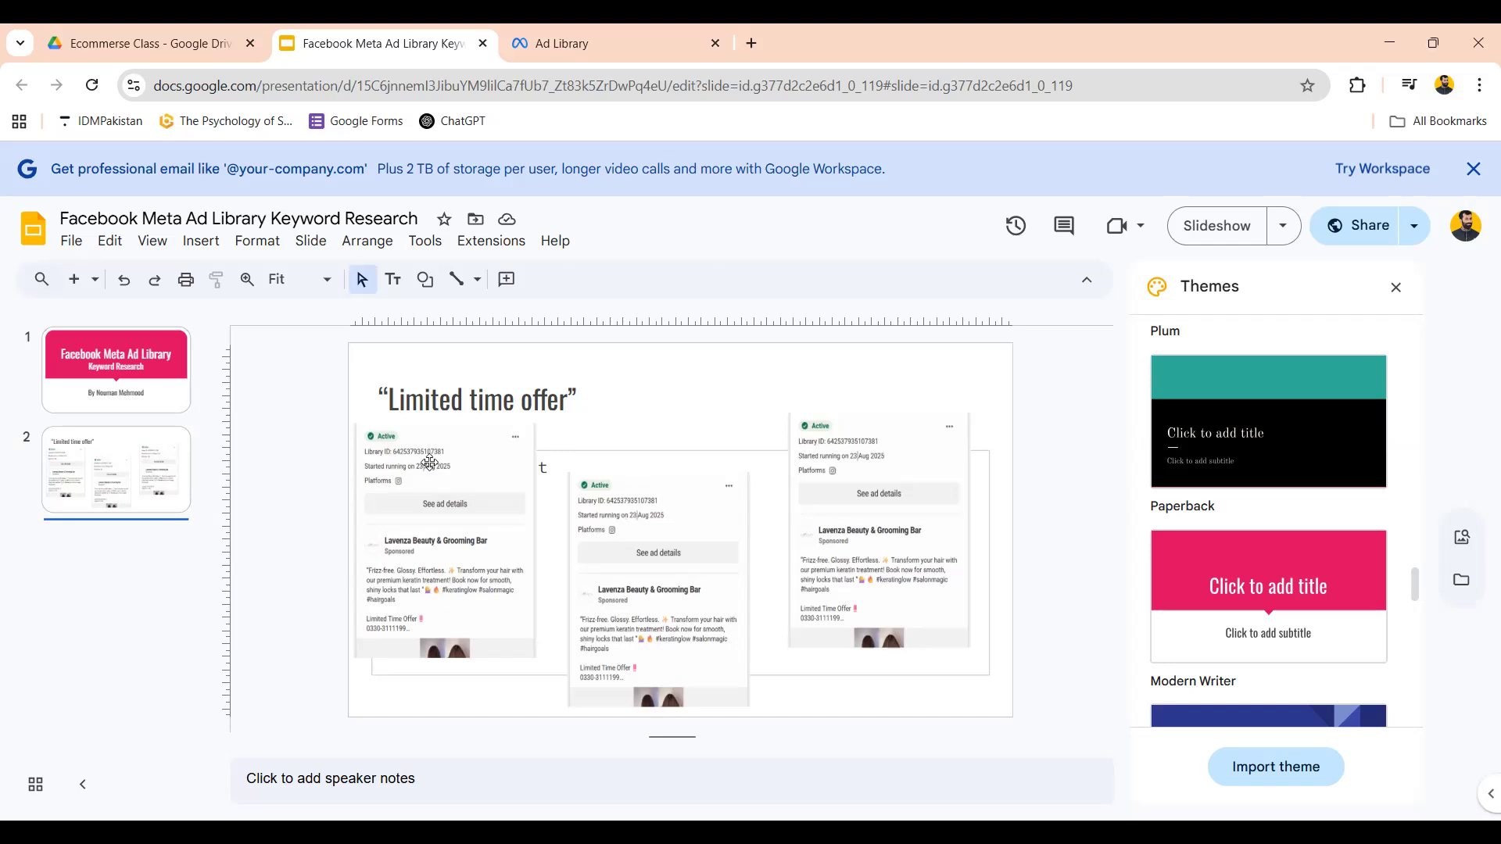
pyautogui.click(438, 465)
pyautogui.click(643, 599)
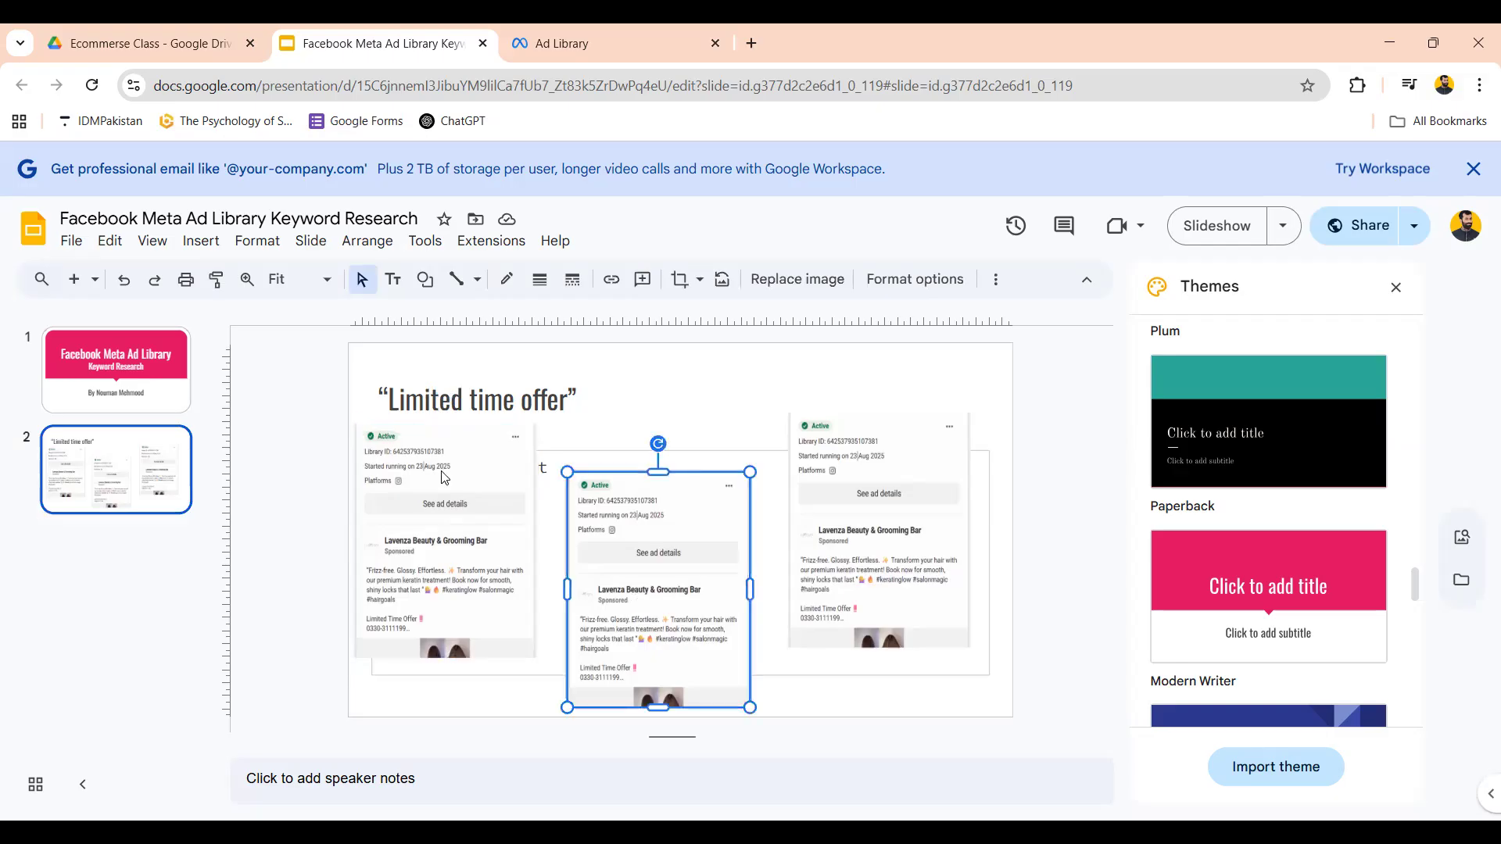
pyautogui.click(421, 483)
pyautogui.click(656, 567)
pyautogui.click(918, 513)
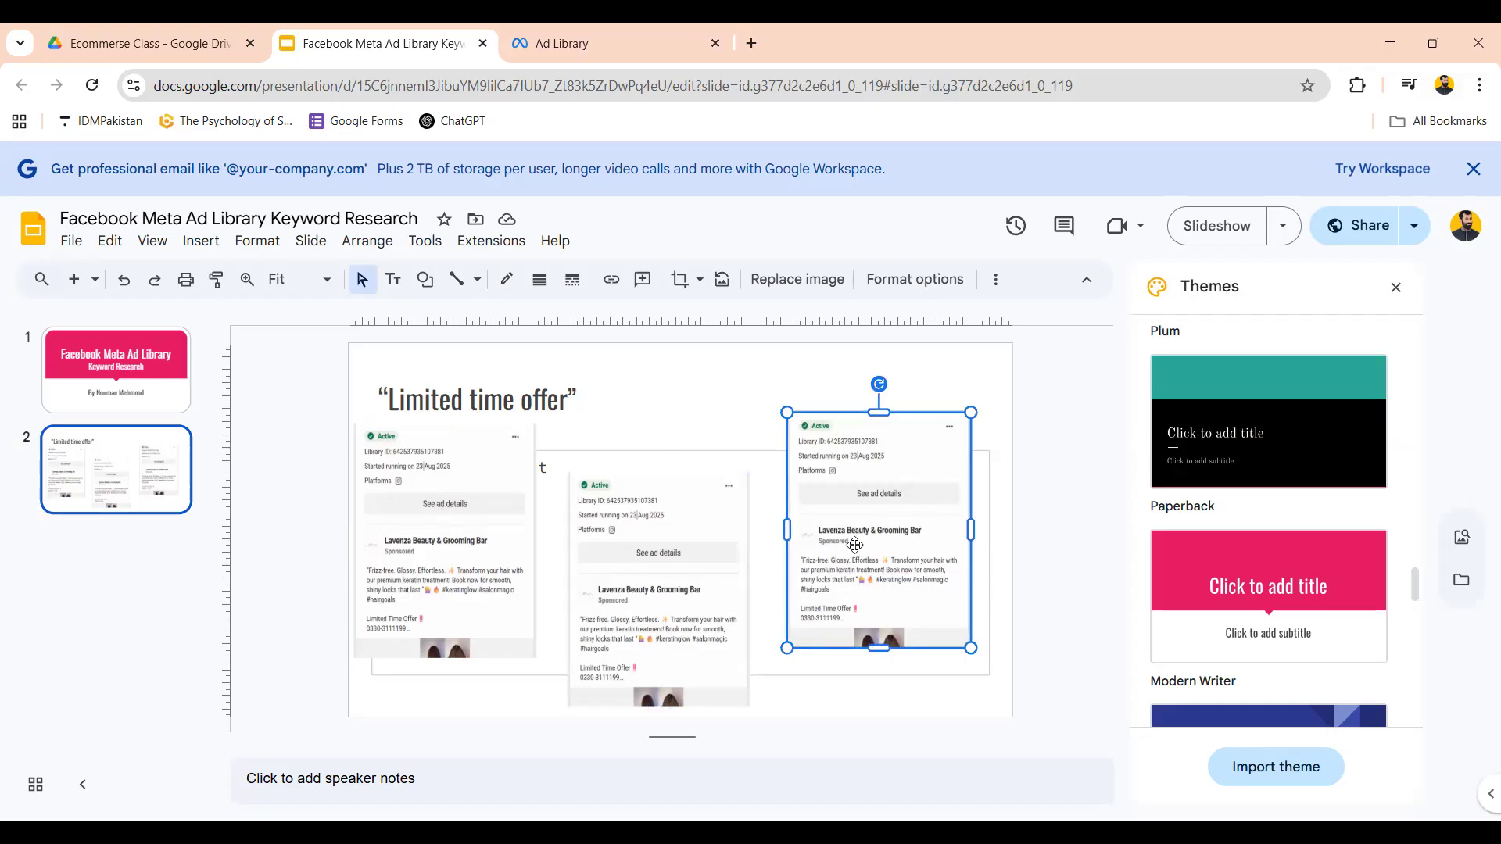
pyautogui.click(654, 372)
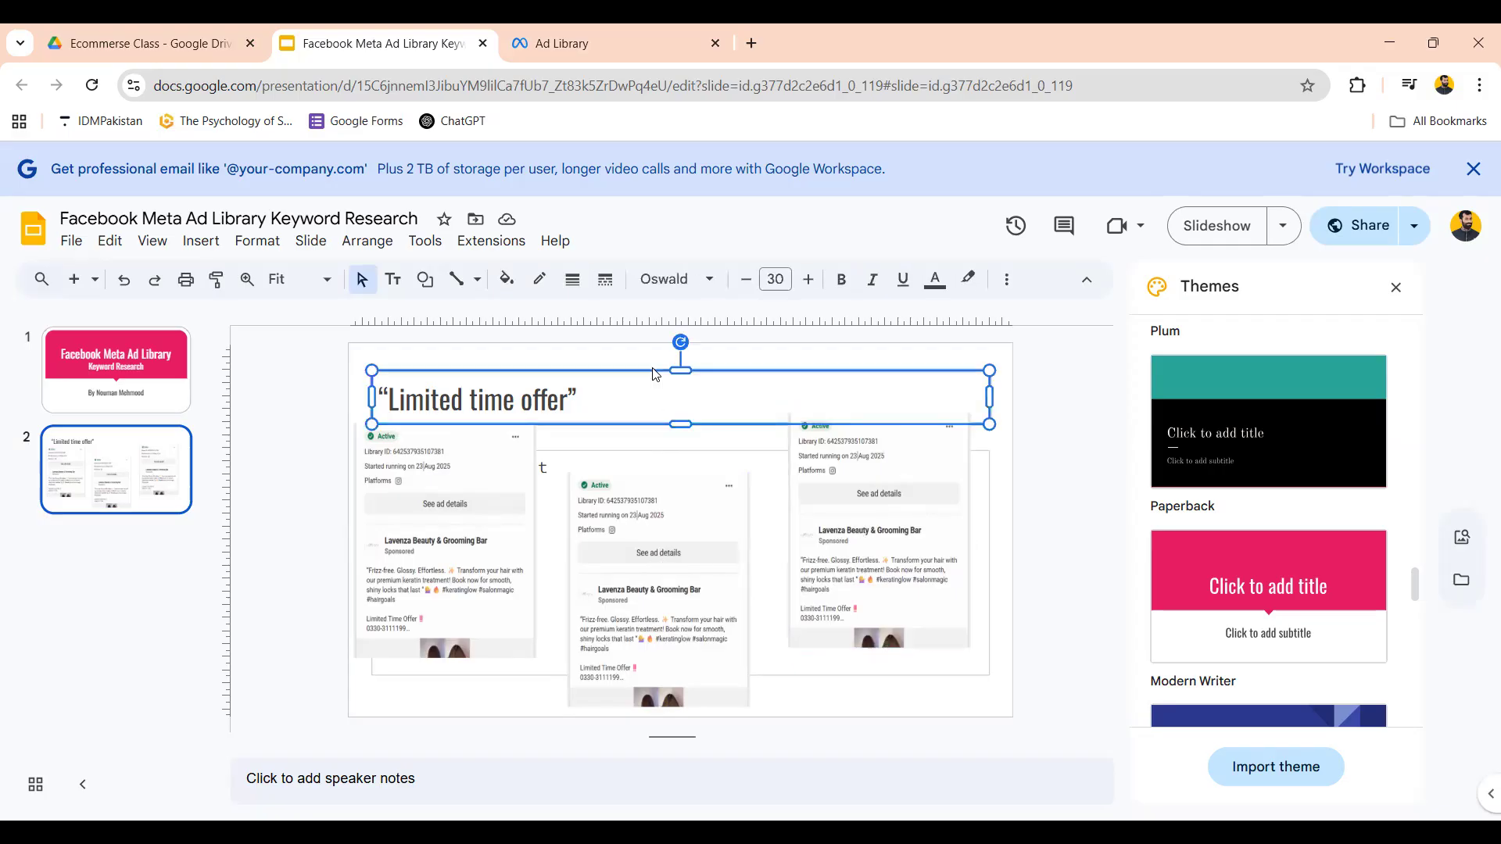
pyautogui.click(1000, 537)
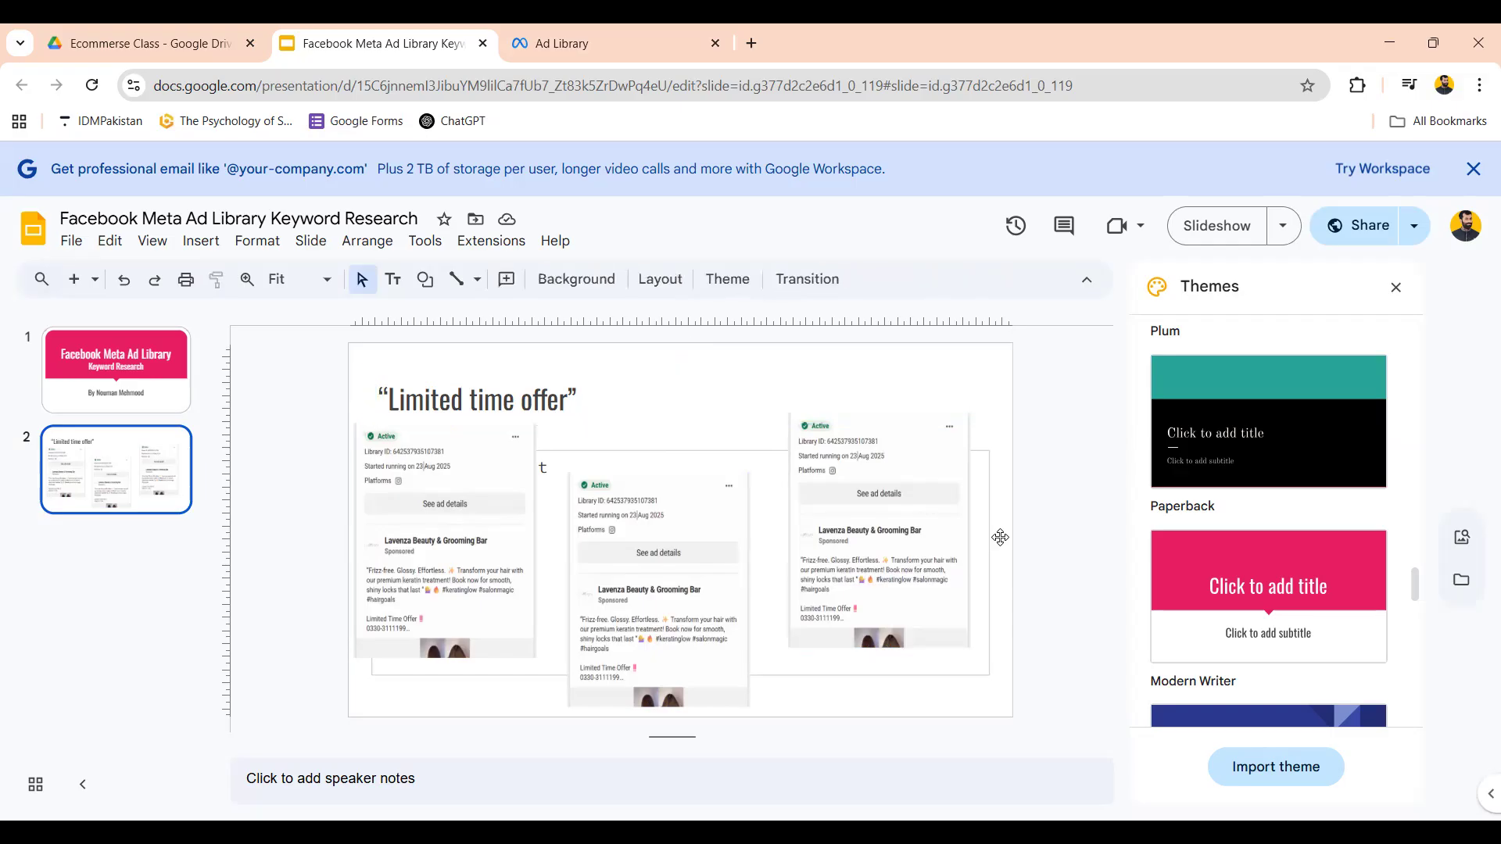